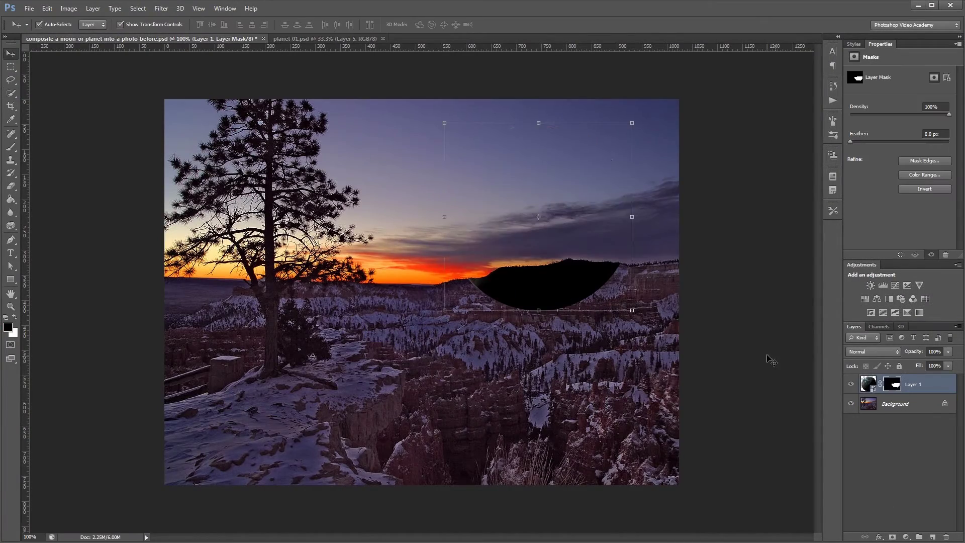
Preview the planet with its mask inverted and Screen blending, then switch to planet-01.psd
{"action": "key", "text": "ctrl+i"}
{"action": "key", "text": "shift+alt+s"}
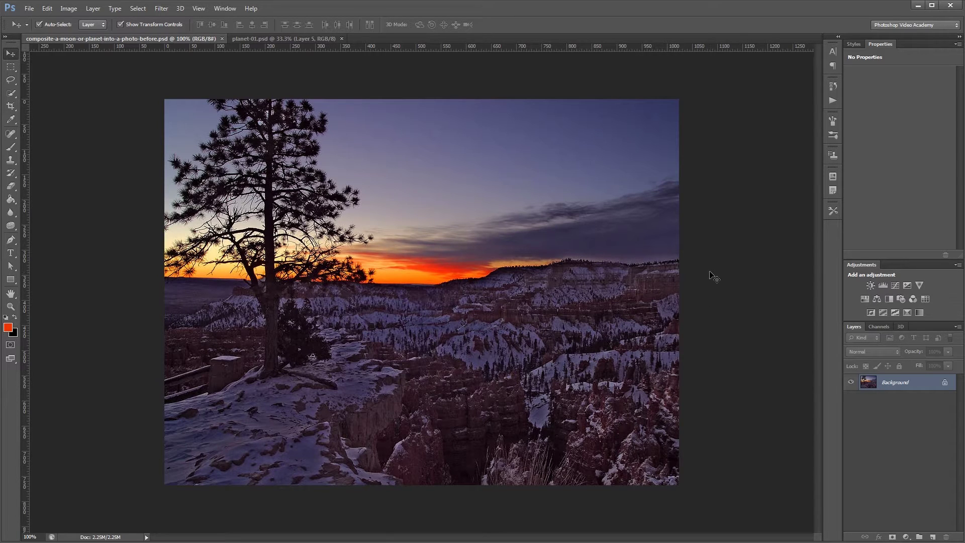
{"action": "key", "text": "ctrl+Tab"}
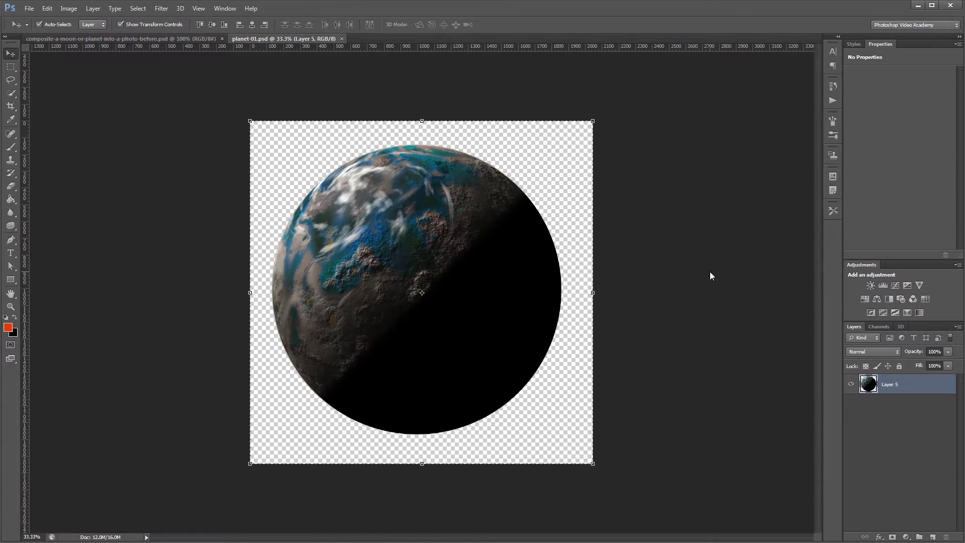
Copy the planet from planet-01.psd into the canyon composite as a smart object Layer 1
{"action": "key", "text": "ctrl+a"}
{"action": "key", "text": "ctrl+Tab"}
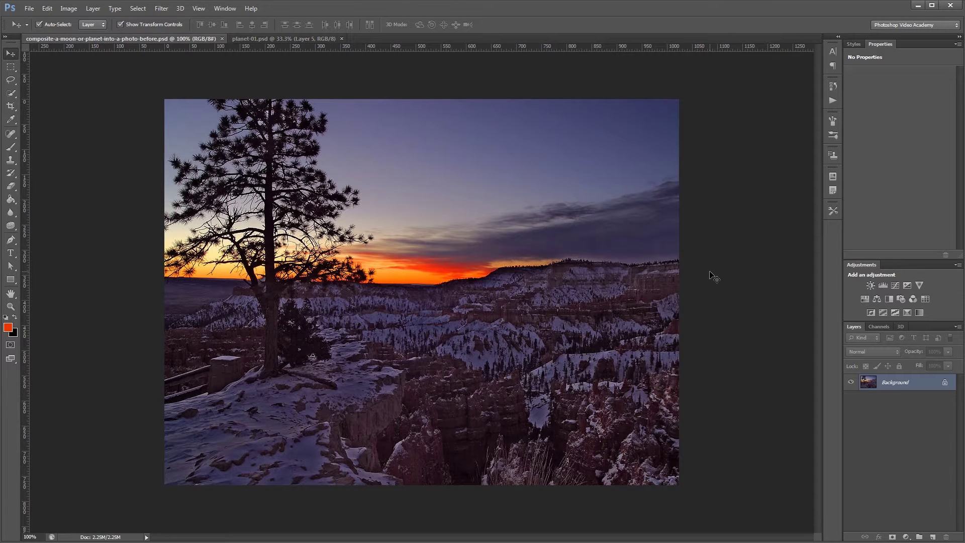
{"action": "key", "text": "ctrl+v"}
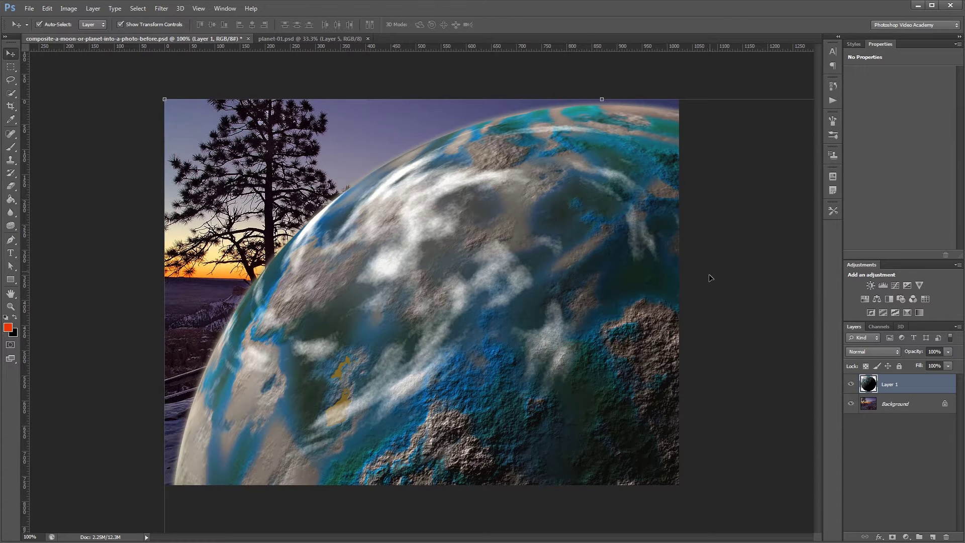
{"action": "right_click", "coordinate": [910, 385]}
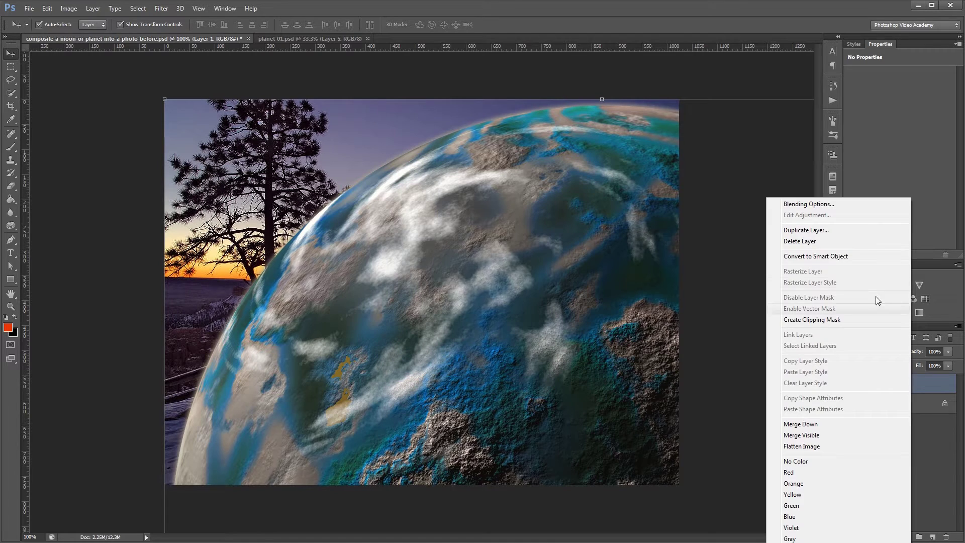
{"action": "left_click", "coordinate": [837, 257]}
Scale the planet to about 21.5% and place it in the upper-right sky
{"action": "left_click_drag", "start_coordinate": [165, 98], "coordinate": [496, 467]}
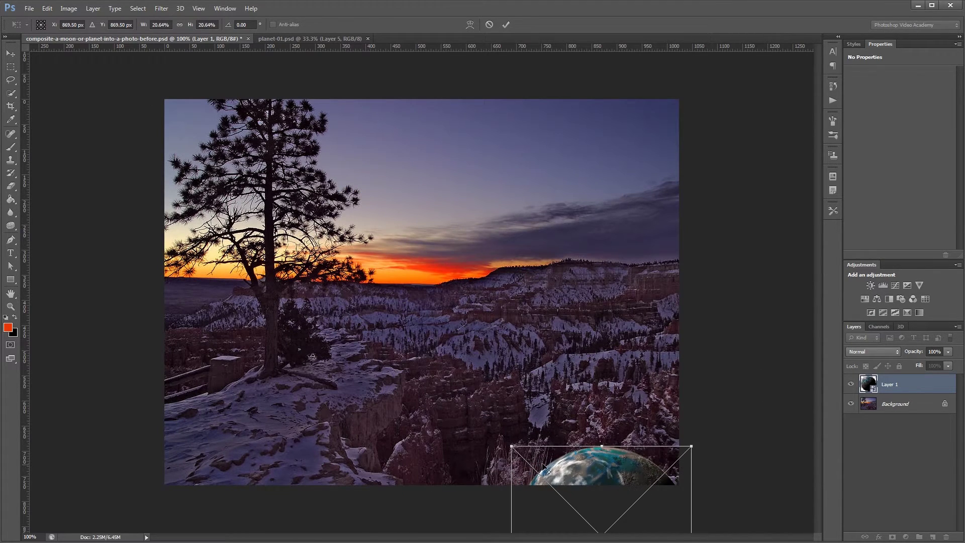
{"action": "left_click_drag", "start_coordinate": [598, 459], "coordinate": [537, 144]}
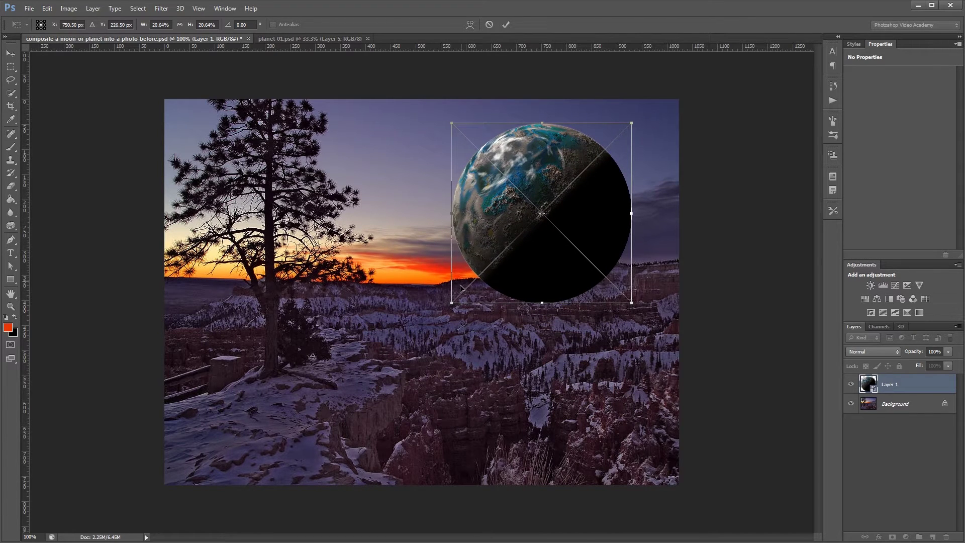
{"action": "left_click_drag", "start_coordinate": [453, 303], "coordinate": [446, 312]}
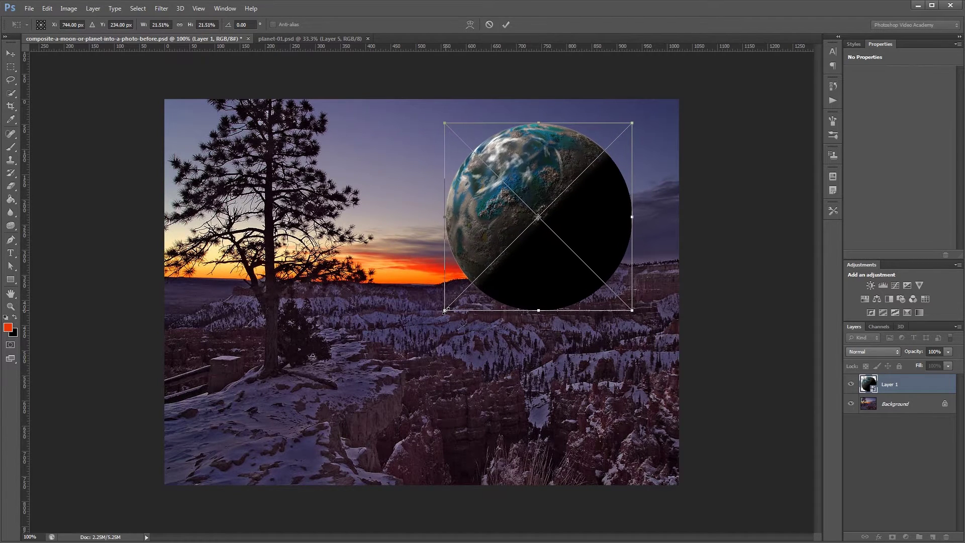
{"action": "key", "text": "Return"}
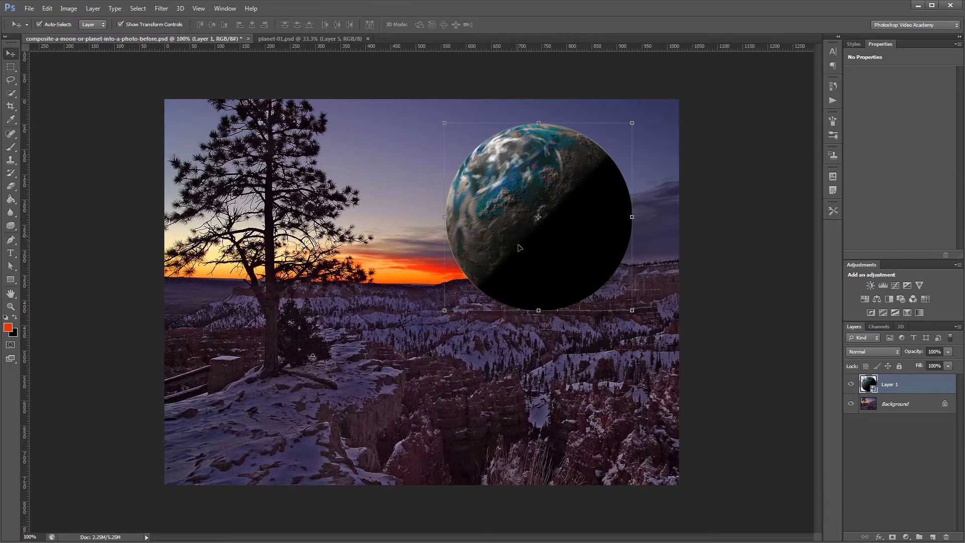
Hide the planet and quick-select the right canyon ridge on the Background layer
{"action": "left_click", "coordinate": [852, 385]}
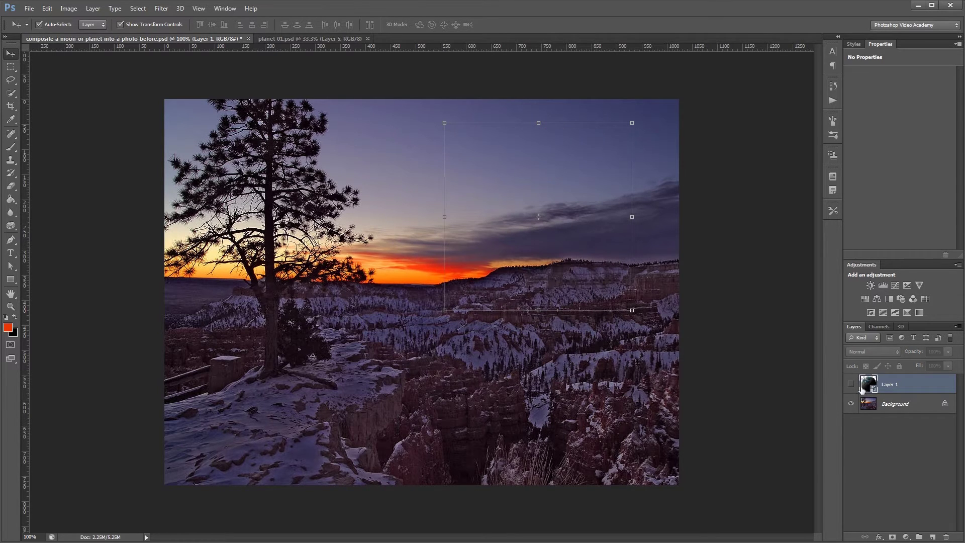
{"action": "left_click", "coordinate": [897, 406]}
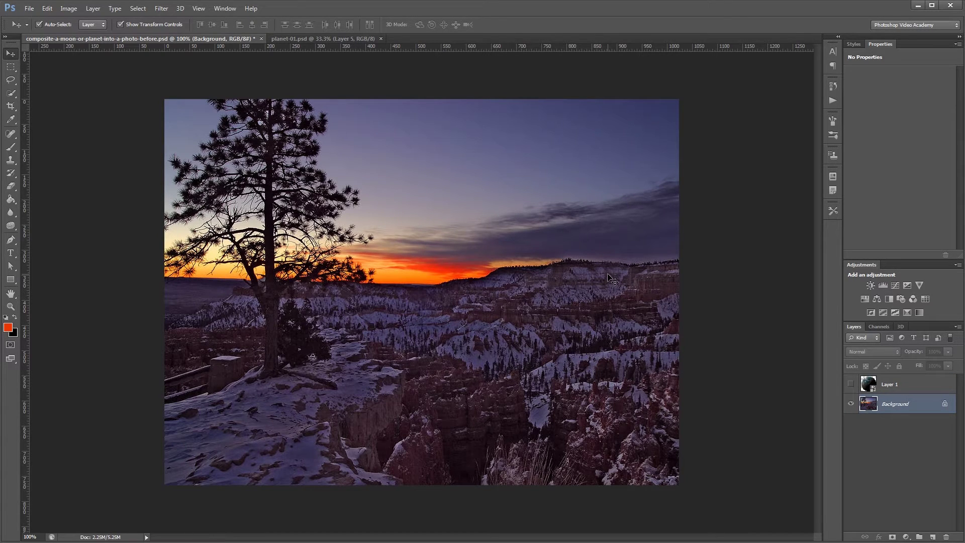
{"action": "key", "text": "w"}
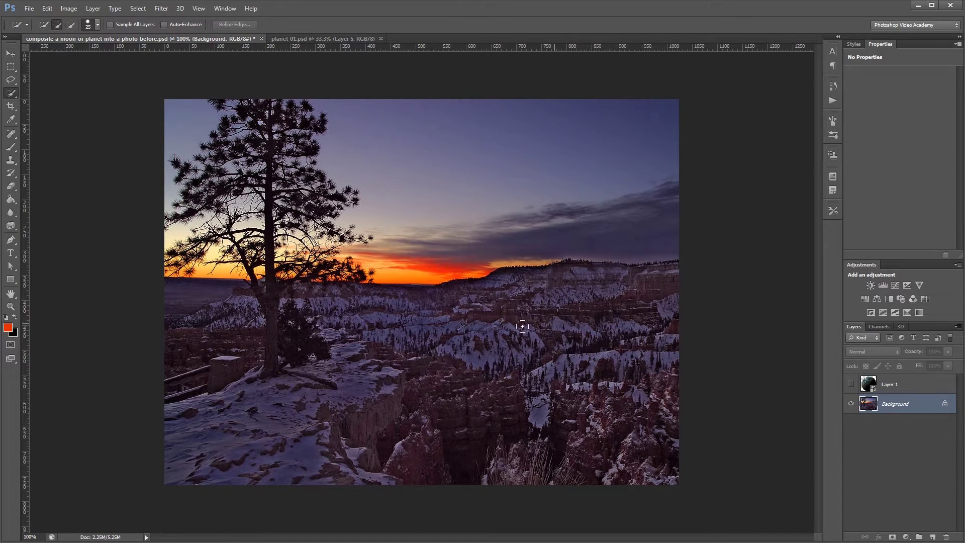
{"action": "right_click", "coordinate": [14, 92]}
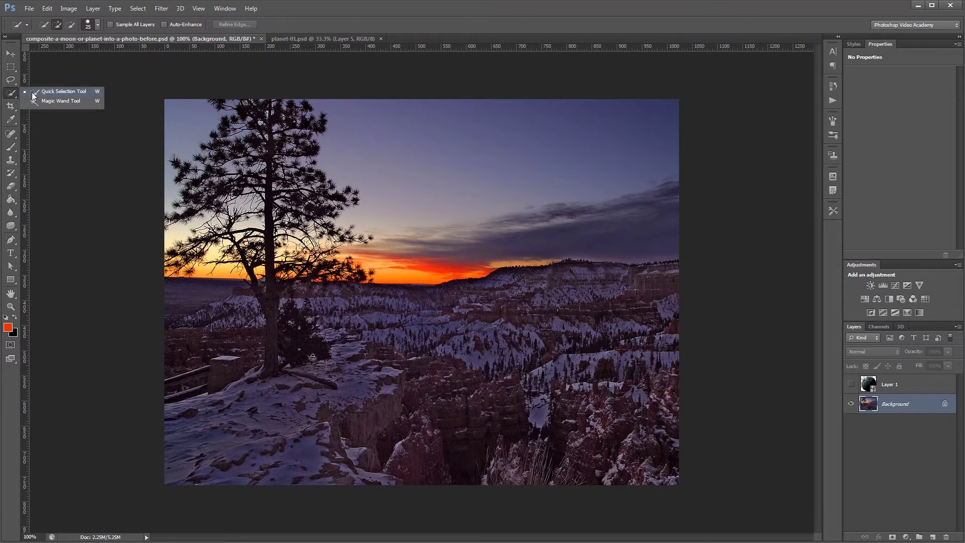
{"action": "left_click", "coordinate": [47, 93]}
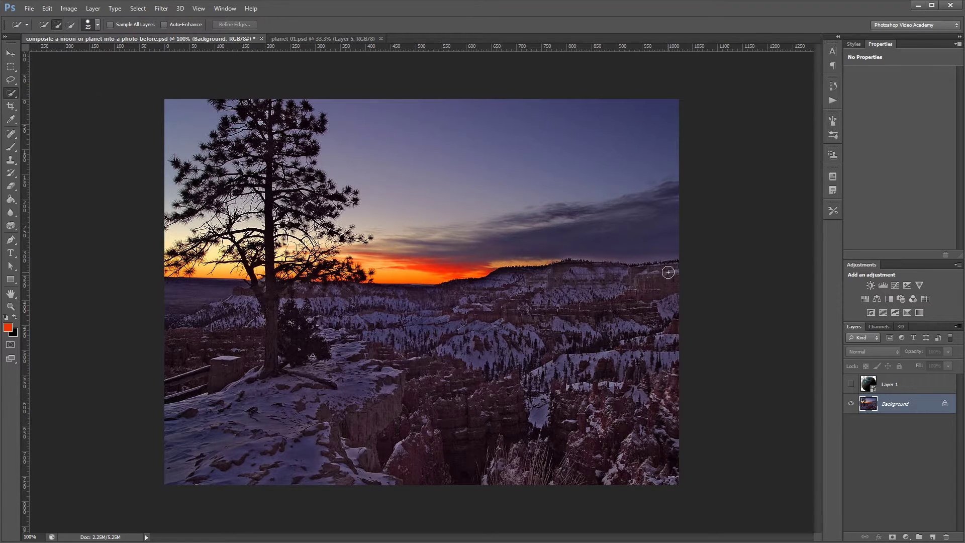
{"action": "mouse_move", "coordinate": [666, 273]}
{"action": "left_mouse_down"}
{"action": "mouse_move", "coordinate": [556, 276]}
{"action": "mouse_move", "coordinate": [415, 302]}
{"action": "mouse_move", "coordinate": [418, 326]}
{"action": "mouse_move", "coordinate": [461, 337]}
{"action": "mouse_move", "coordinate": [504, 317]}
{"action": "mouse_move", "coordinate": [640, 333]}
{"action": "mouse_move", "coordinate": [632, 363]}
{"action": "mouse_move", "coordinate": [483, 352]}
{"action": "mouse_move", "coordinate": [470, 372]}
{"action": "mouse_move", "coordinate": [542, 392]}
{"action": "mouse_move", "coordinate": [614, 372]}
{"action": "mouse_move", "coordinate": [627, 343]}
{"action": "mouse_move", "coordinate": [527, 302]}
{"action": "mouse_move", "coordinate": [455, 314]}
{"action": "left_mouse_up"}
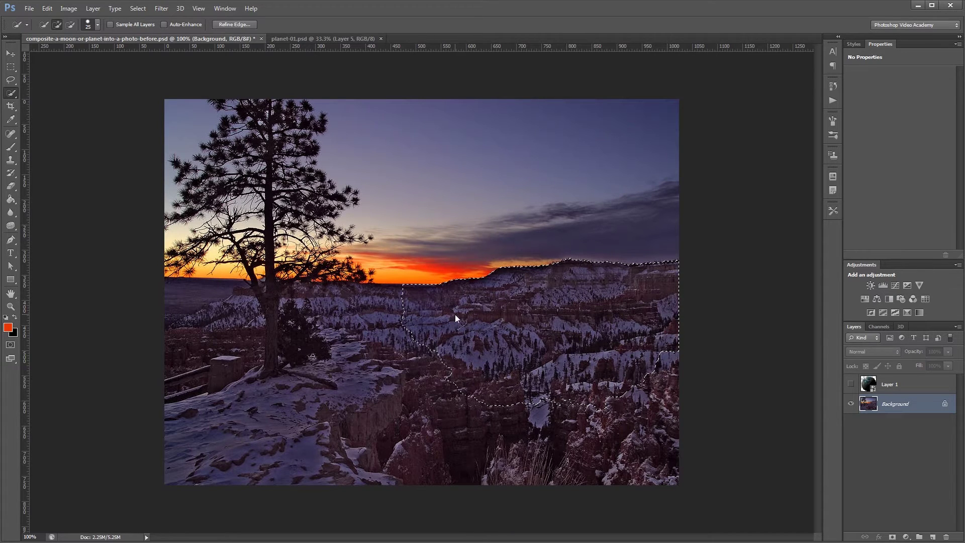
Refine the ridge selection edge with Smooth 7 and Contrast 56, then show the planet again
{"action": "right_click", "coordinate": [455, 315]}
{"action": "left_click", "coordinate": [483, 356]}
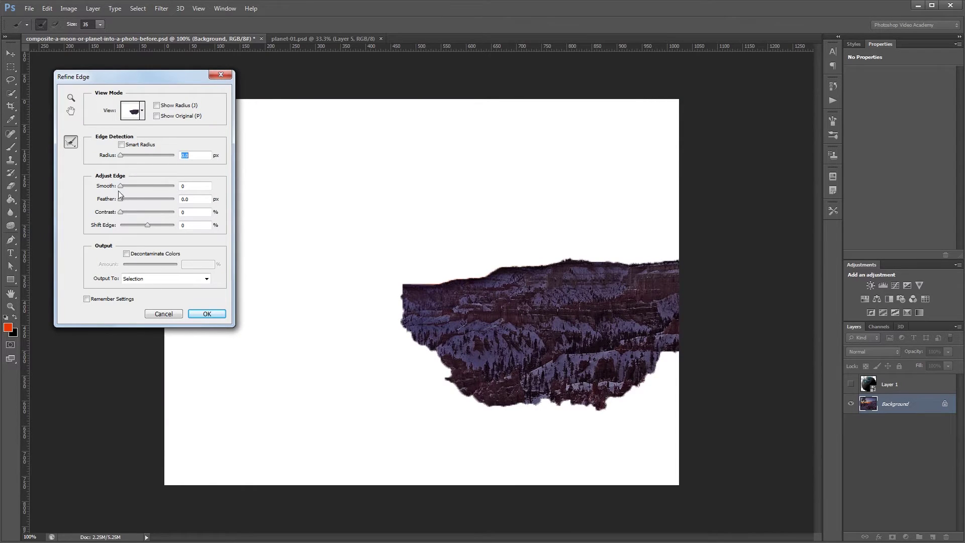
{"action": "left_click_drag", "start_coordinate": [122, 186], "coordinate": [124, 186]}
{"action": "left_click_drag", "start_coordinate": [122, 212], "coordinate": [151, 212]}
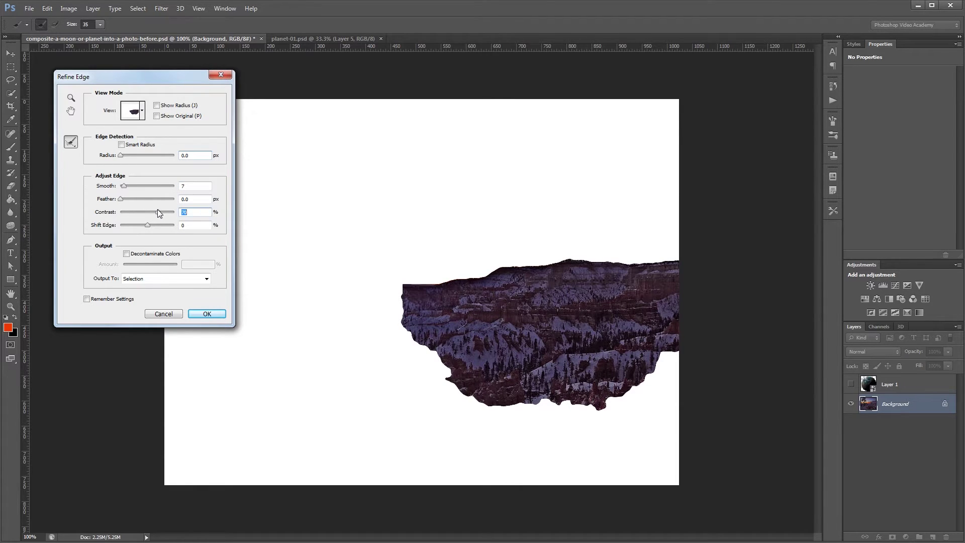
{"action": "left_click_drag", "start_coordinate": [158, 209], "coordinate": [150, 216]}
{"action": "left_click", "coordinate": [218, 314]}
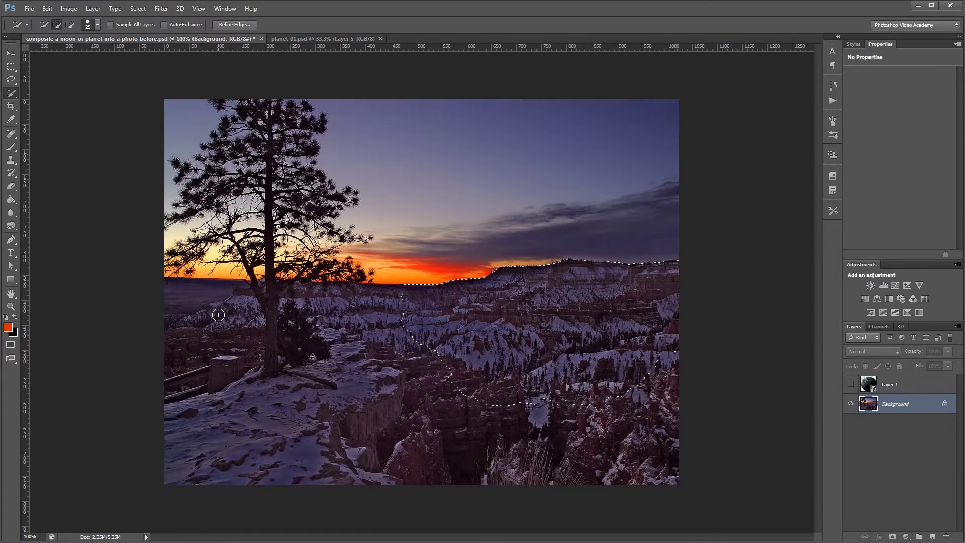
{"action": "left_click", "coordinate": [851, 384]}
Add a layer mask to Layer 1 from the ridge selection and invert it with Ctrl+I
{"action": "left_click", "coordinate": [910, 386]}
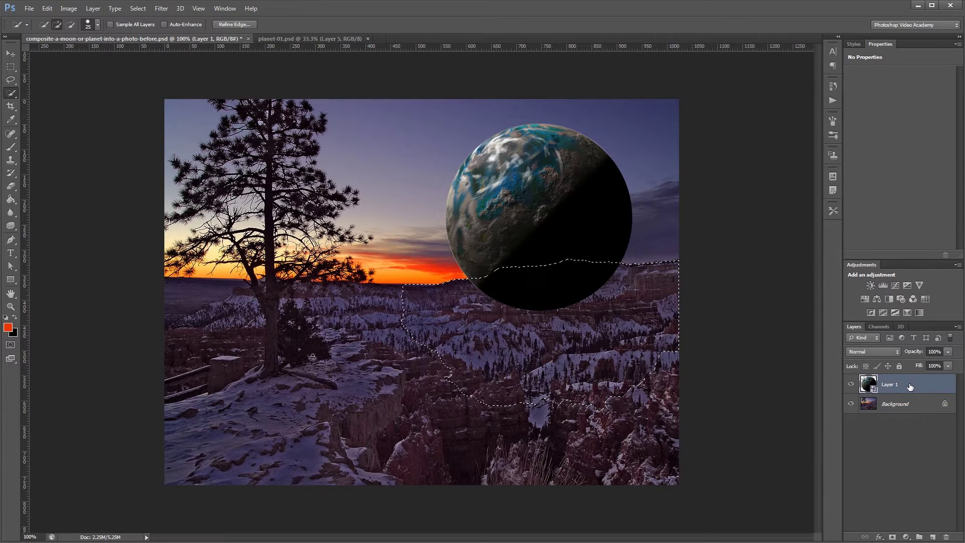
{"action": "left_click", "coordinate": [892, 538]}
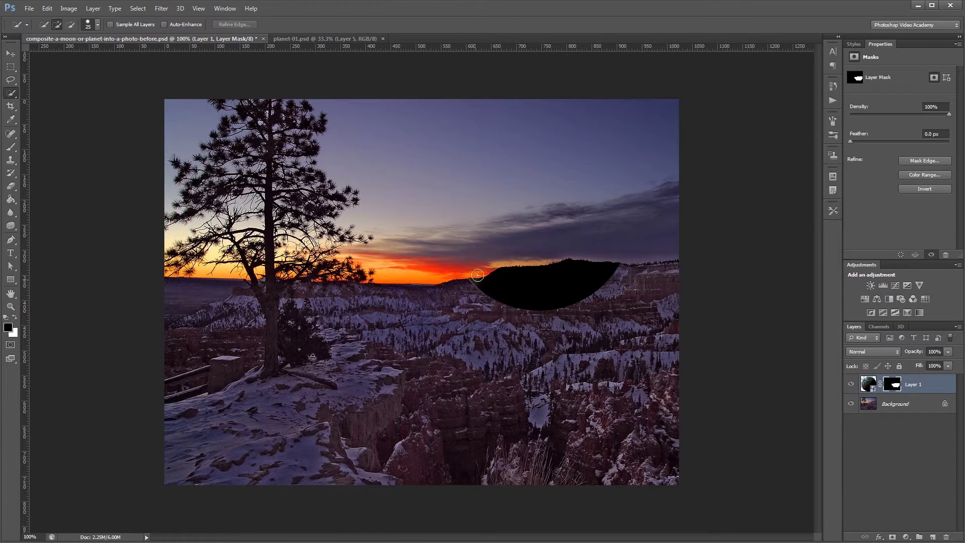
{"action": "key", "text": "v"}
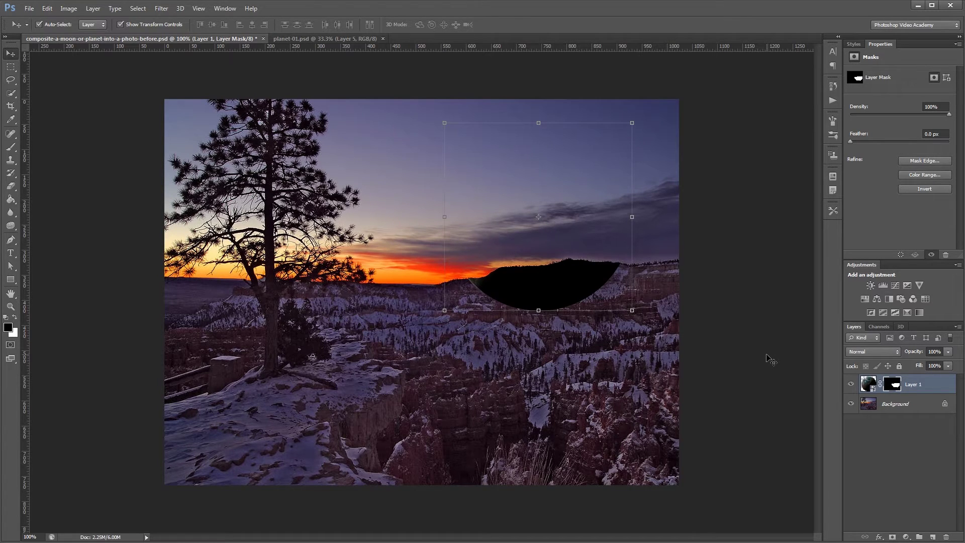
{"action": "key", "text": "ctrl+i"}
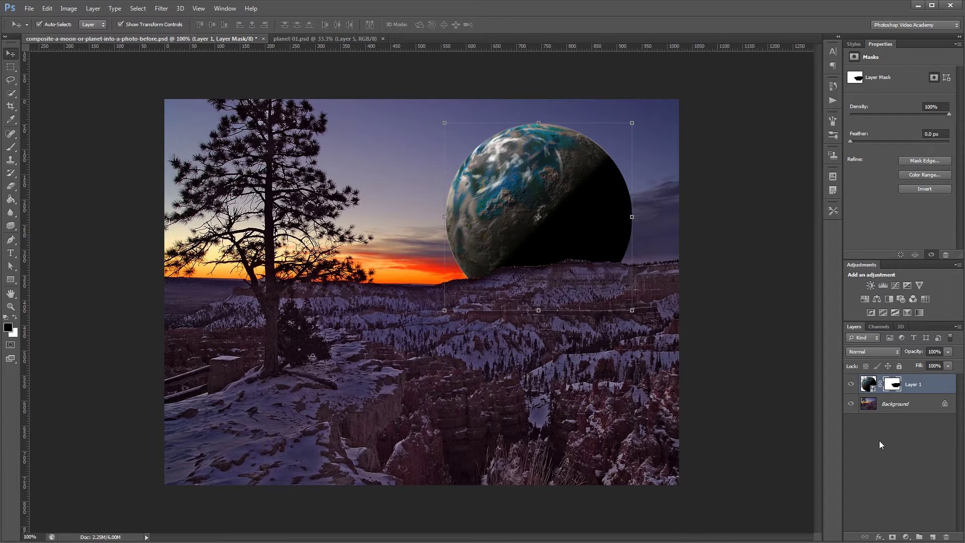
{"action": "left_click", "coordinate": [872, 349]}
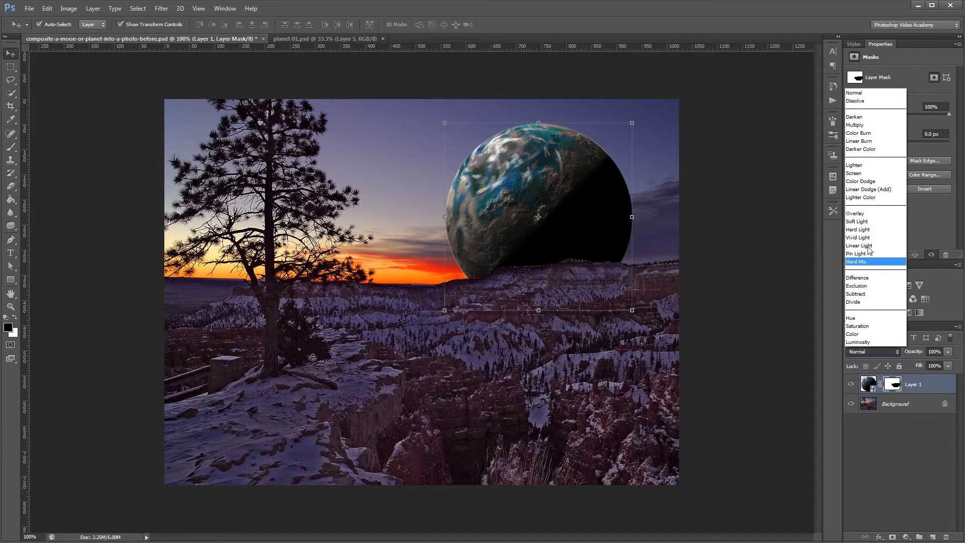
Set Layer 1 to Screen blend mode, then hide it and select the Background layer
{"action": "left_click", "coordinate": [863, 173]}
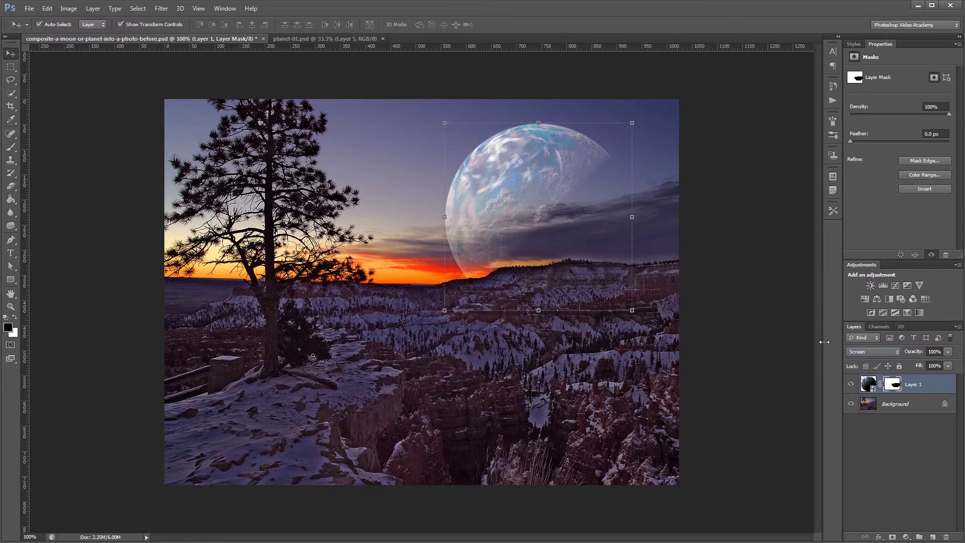
{"action": "left_click", "coordinate": [850, 385]}
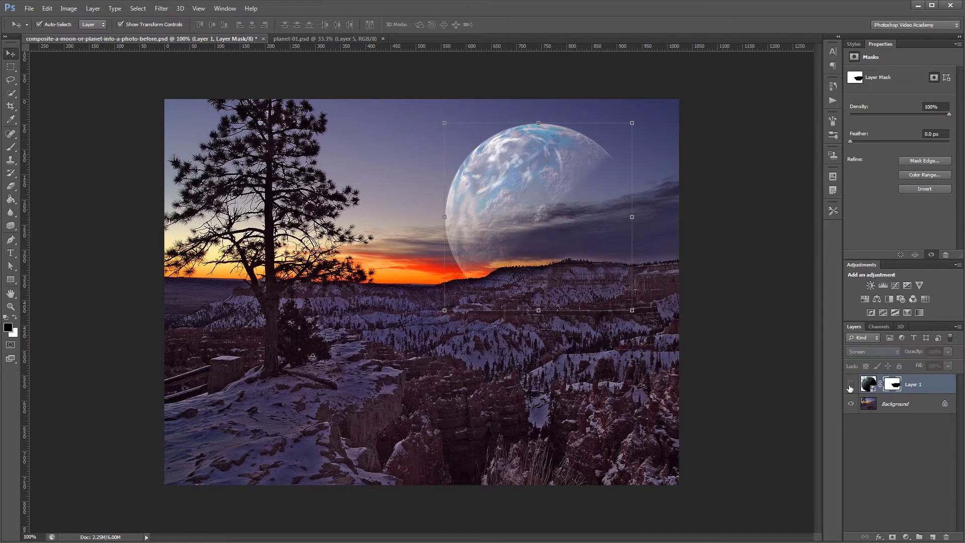
{"action": "left_click", "coordinate": [897, 410]}
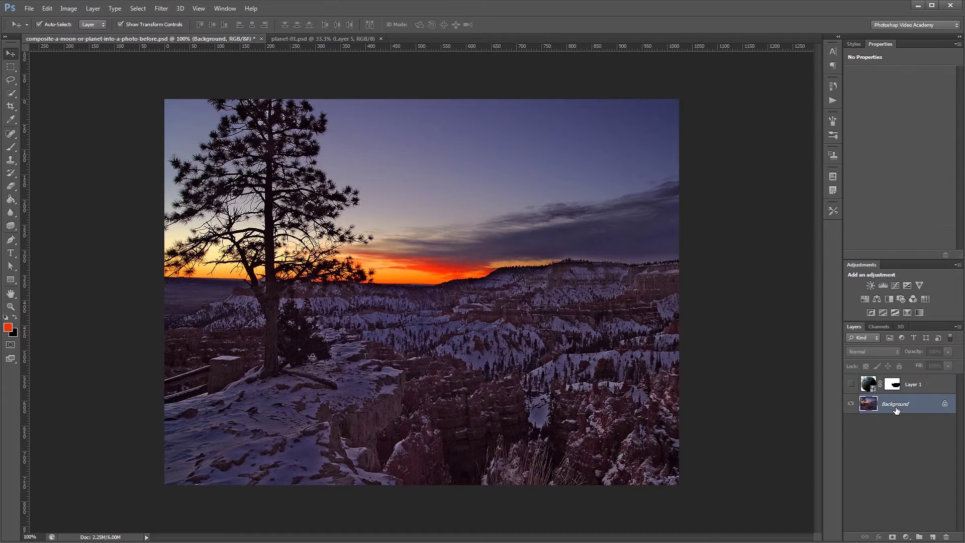
Use Select > Color Range, sampling the dark clouds and adding more cloud tones with the plus eyedropper
{"action": "left_click", "coordinate": [138, 9]}
{"action": "left_click", "coordinate": [167, 95]}
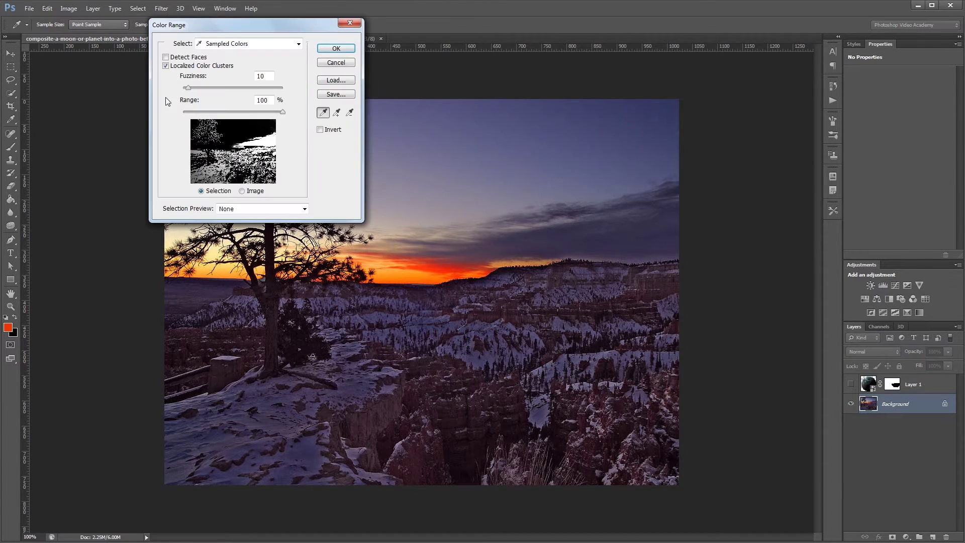
{"action": "left_click_drag", "start_coordinate": [228, 26], "coordinate": [173, 140]}
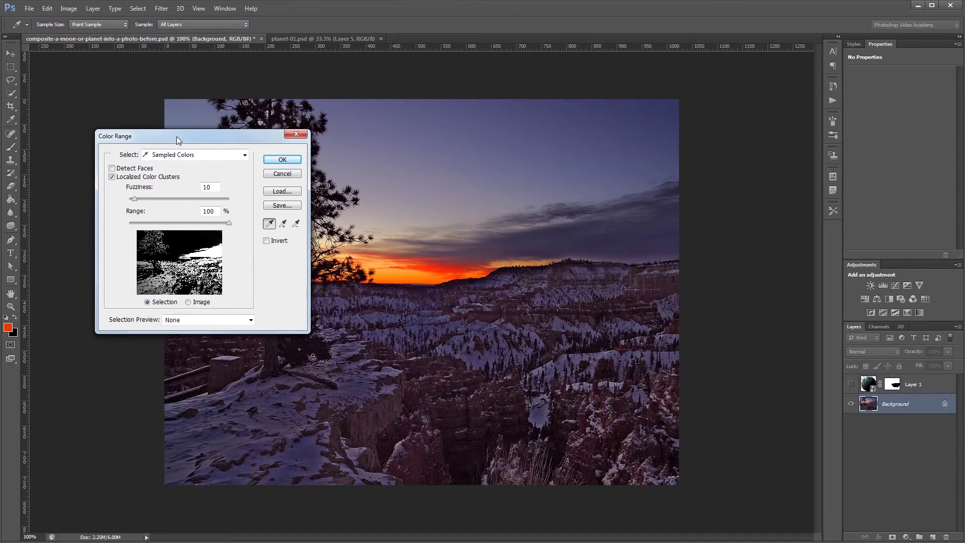
{"action": "left_click", "coordinate": [608, 241]}
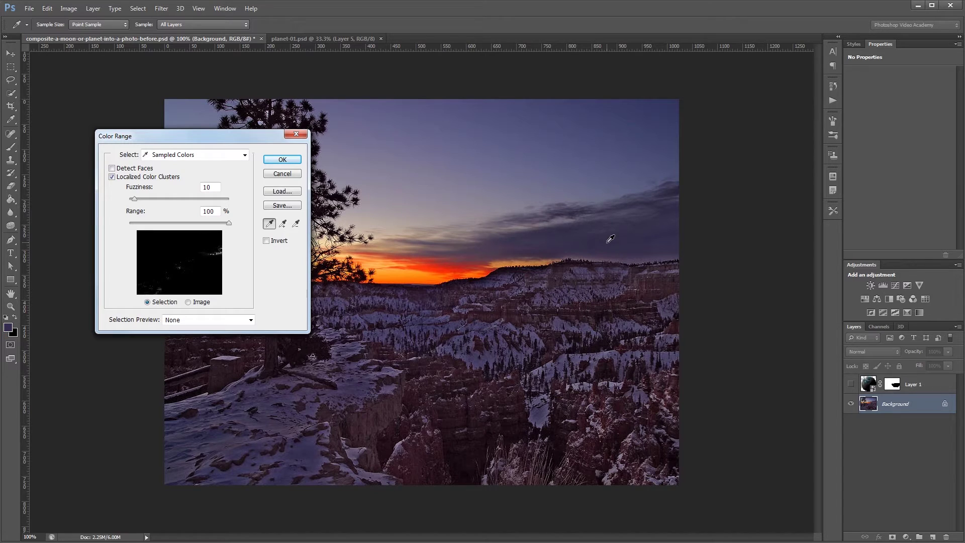
{"action": "left_click", "coordinate": [283, 224]}
{"action": "left_click", "coordinate": [660, 232]}
{"action": "left_click", "coordinate": [625, 233]}
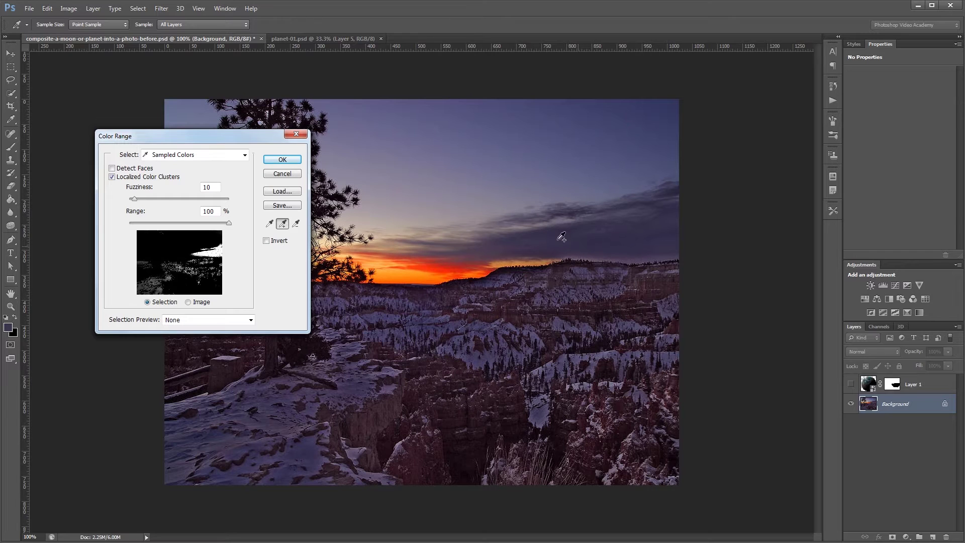
{"action": "left_click_drag", "start_coordinate": [541, 237], "coordinate": [465, 263]}
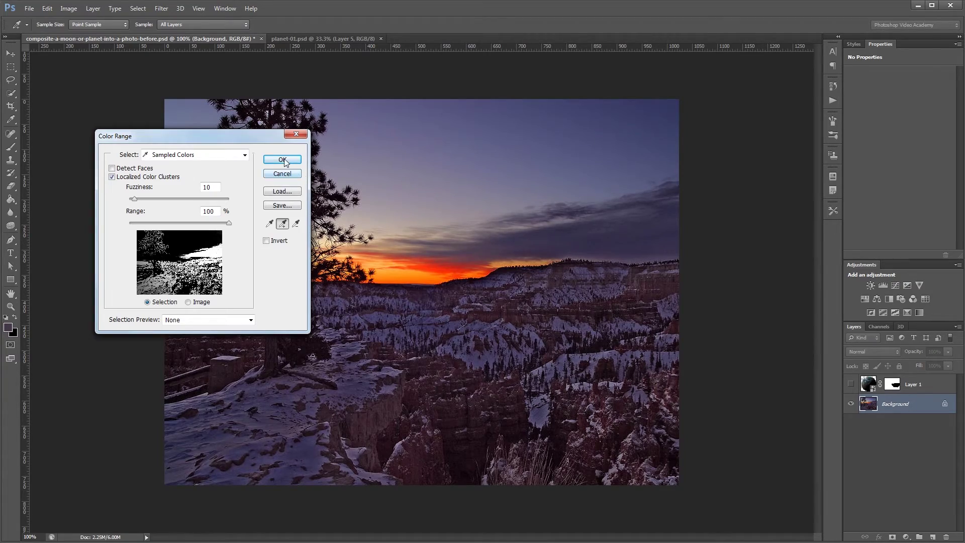
{"action": "left_click", "coordinate": [283, 160]}
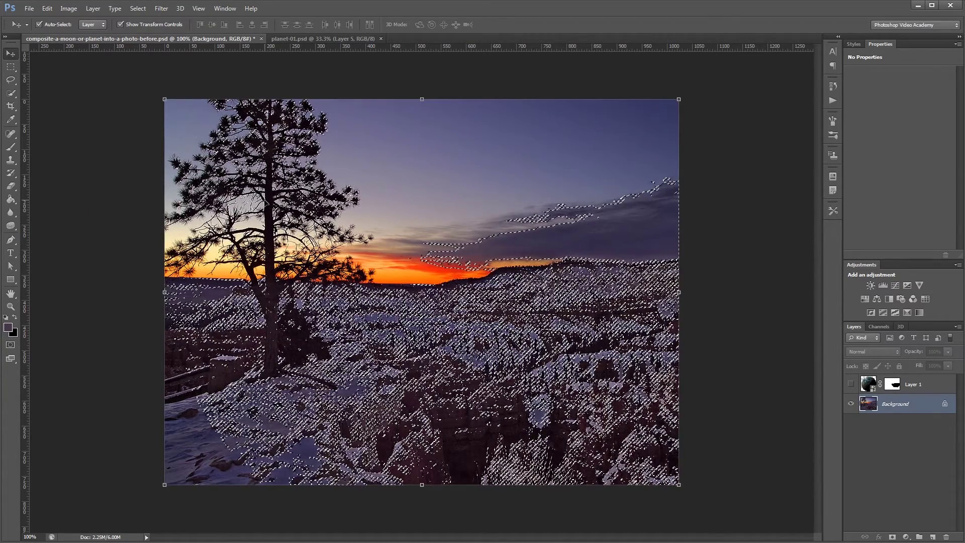
Refine the colour selection's edge with Smooth 14 and Feather 2.1
{"action": "key", "text": "l"}
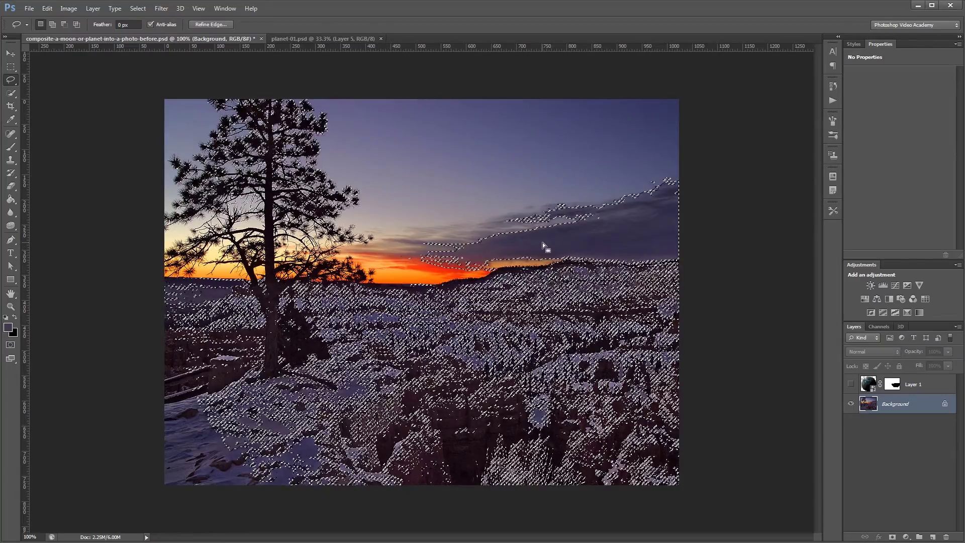
{"action": "right_click", "coordinate": [542, 242]}
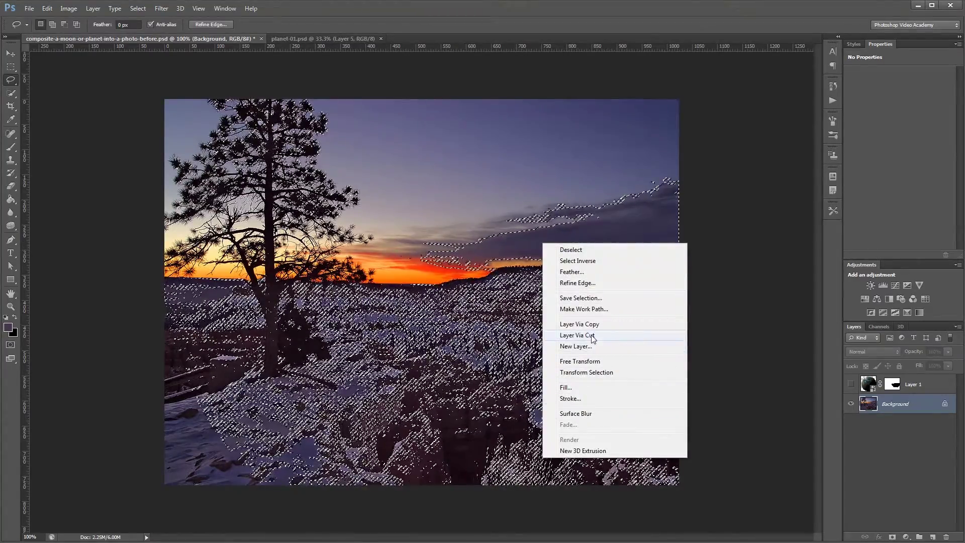
{"action": "left_click", "coordinate": [578, 283]}
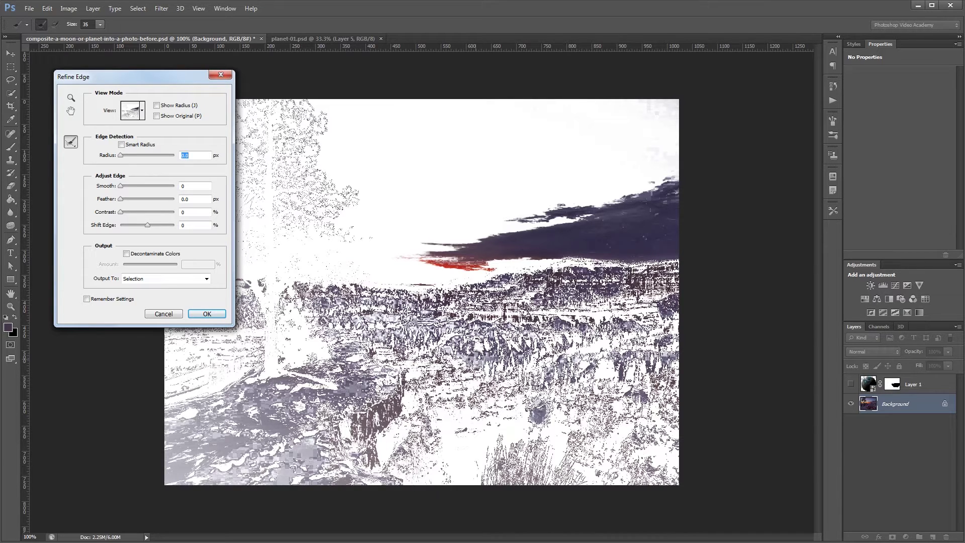
{"action": "left_click", "coordinate": [123, 186]}
{"action": "left_click_drag", "start_coordinate": [126, 186], "coordinate": [129, 187]}
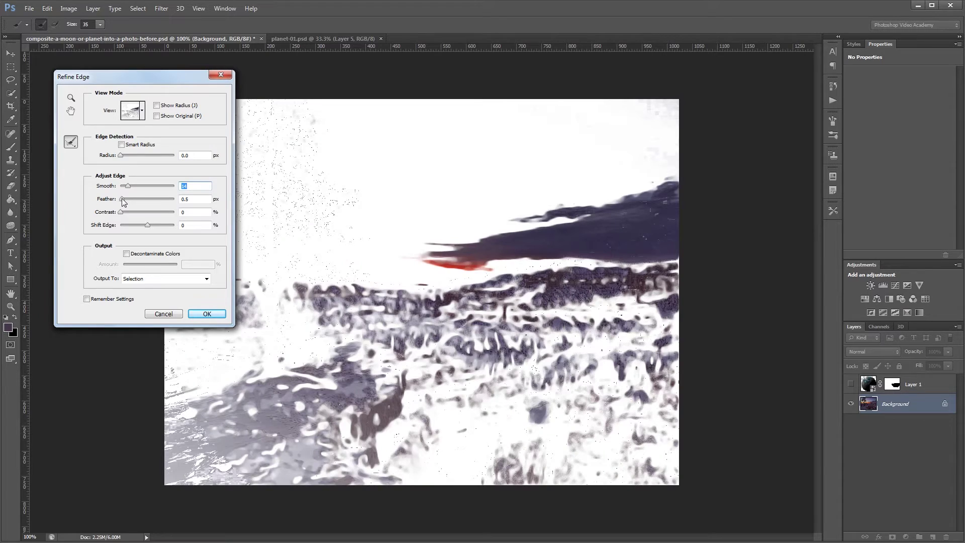
{"action": "left_click", "coordinate": [126, 199]}
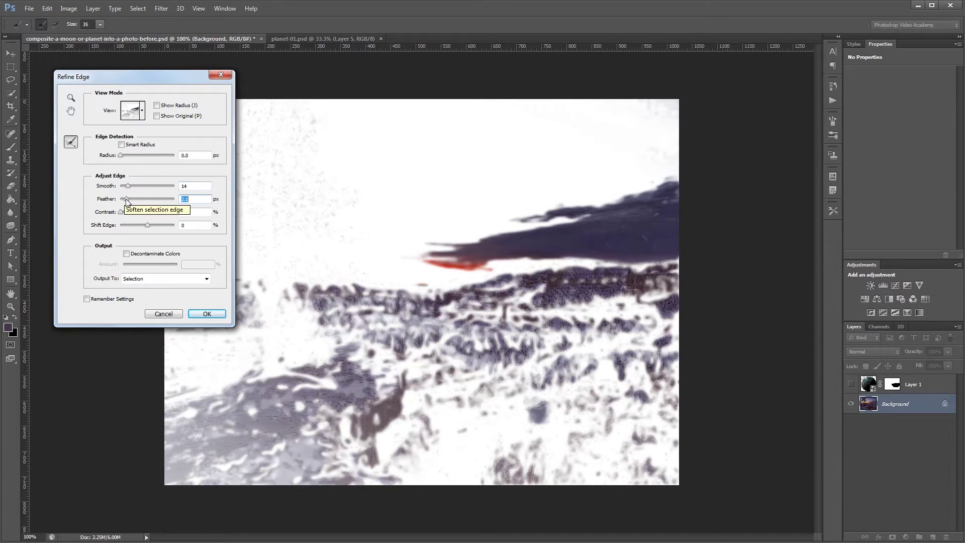
{"action": "left_click", "coordinate": [208, 314]}
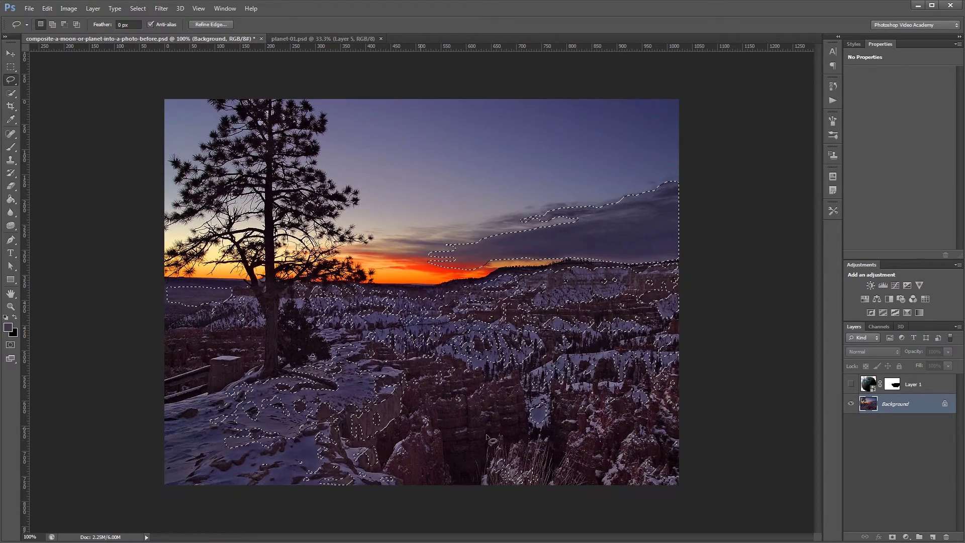
Show Layer 1, paint black on its mask inside the selection to hide the lower planet, then deselect
{"action": "left_click", "coordinate": [851, 384]}
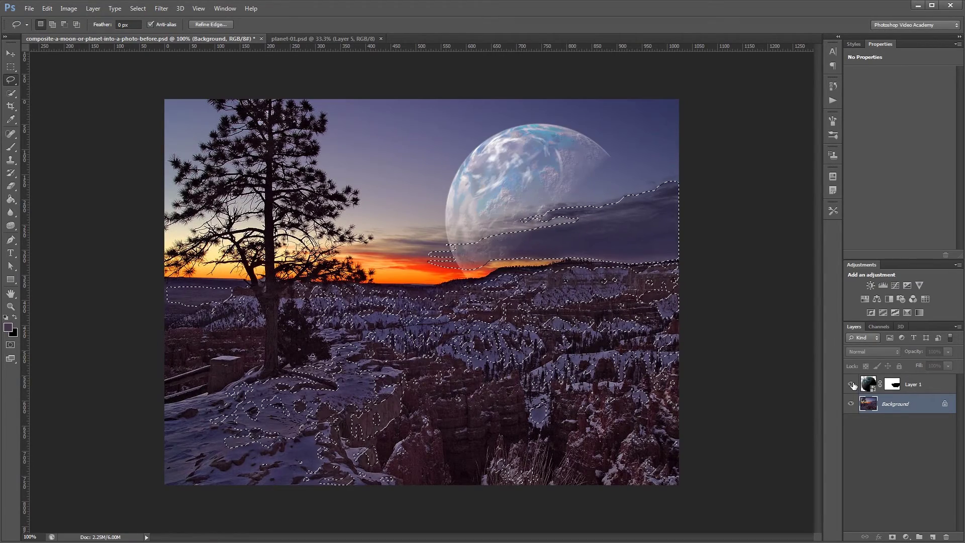
{"action": "left_click", "coordinate": [895, 385]}
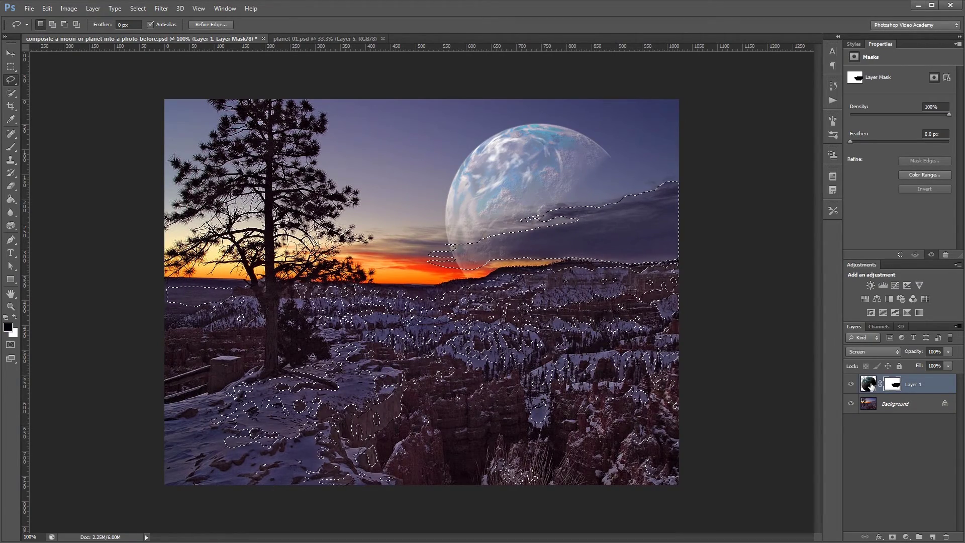
{"action": "key", "text": "b"}
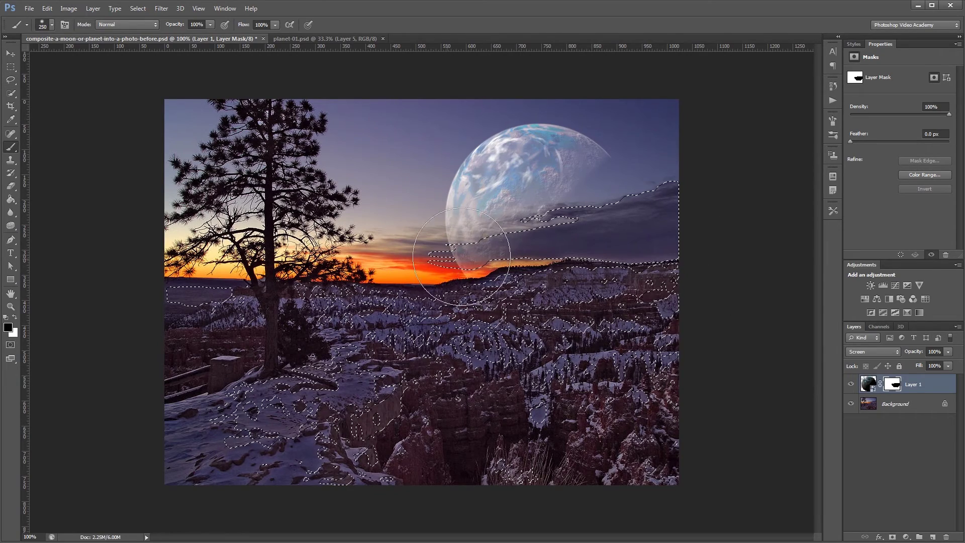
{"action": "mouse_move", "coordinate": [584, 219]}
{"action": "left_mouse_down"}
{"action": "mouse_move", "coordinate": [641, 217]}
{"action": "mouse_move", "coordinate": [543, 244]}
{"action": "mouse_move", "coordinate": [403, 247]}
{"action": "left_mouse_up"}
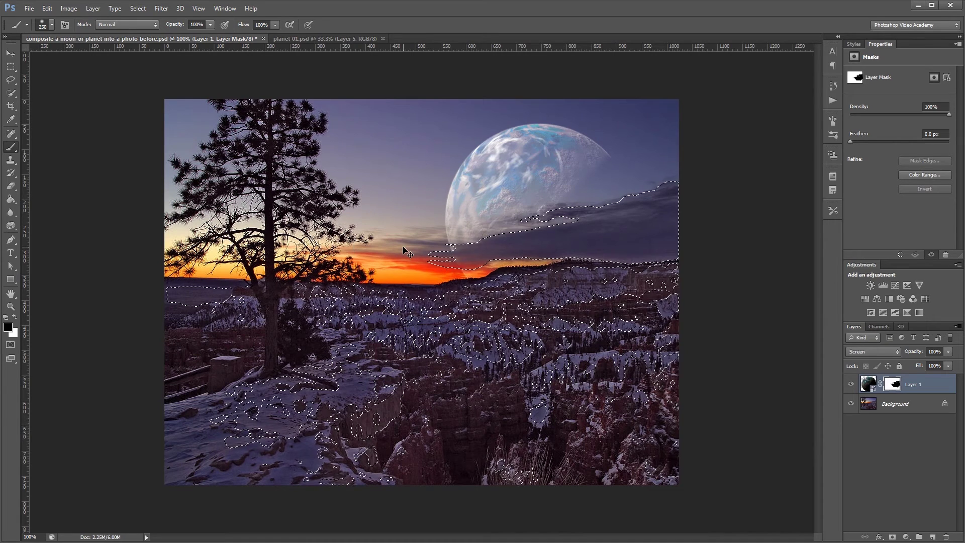
{"action": "key", "text": "ctrl+d"}
{"action": "key", "text": "v"}
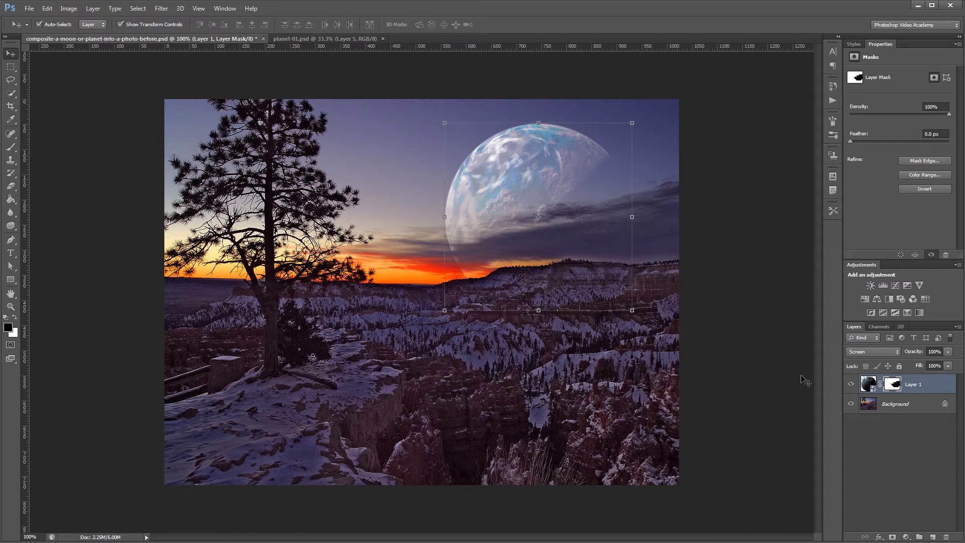
{"action": "key", "text": "b"}
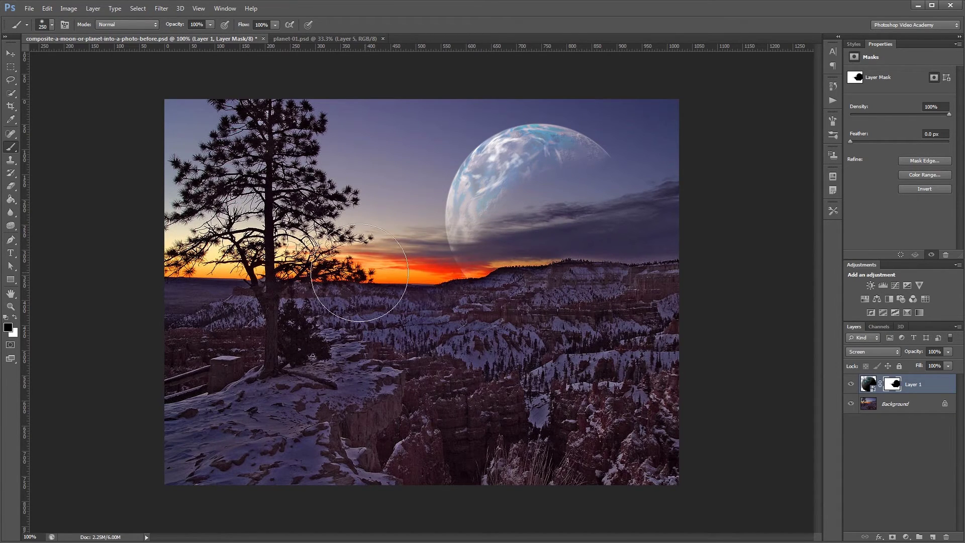
{"action": "key", "text": "v"}
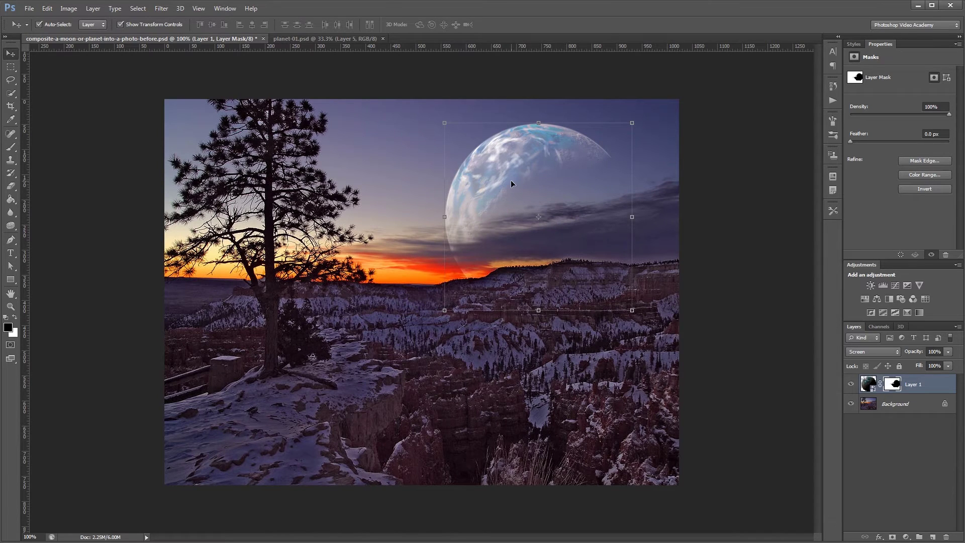
Add a Color Overlay to Layer 1 using an orange colour sampled from the sunset
{"action": "double_click", "coordinate": [927, 384]}
{"action": "left_click_drag", "start_coordinate": [718, 328], "coordinate": [215, 129]}
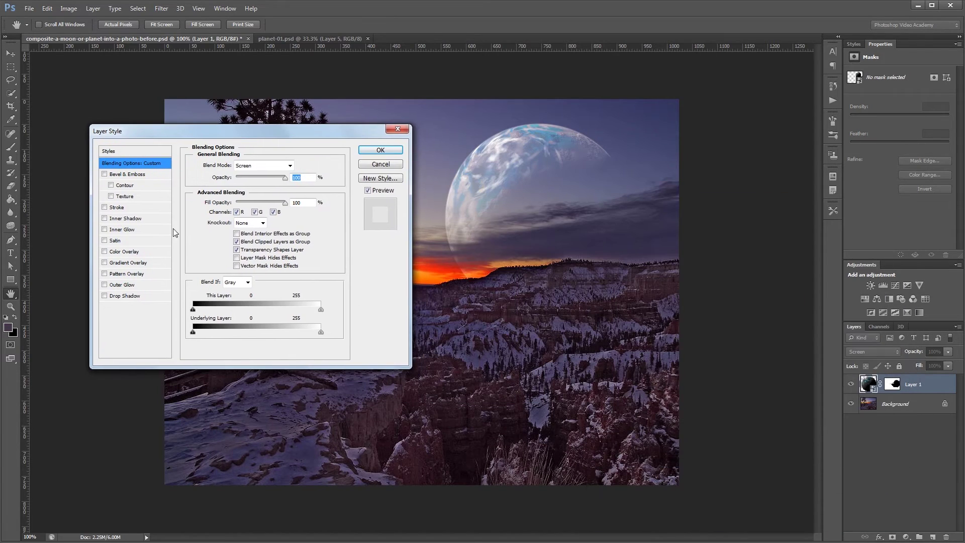
{"action": "left_click", "coordinate": [131, 252]}
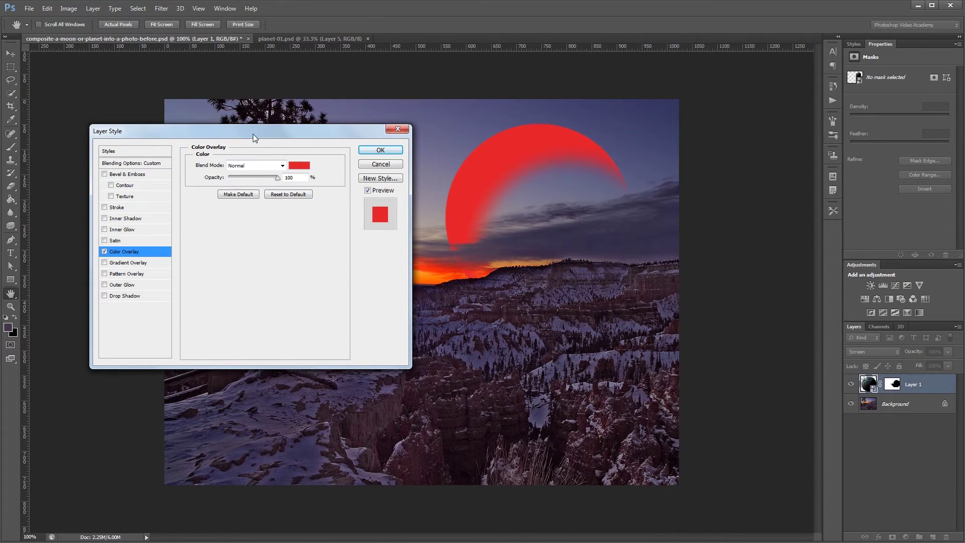
{"action": "left_click_drag", "start_coordinate": [252, 134], "coordinate": [201, 118]}
{"action": "left_click", "coordinate": [248, 150]}
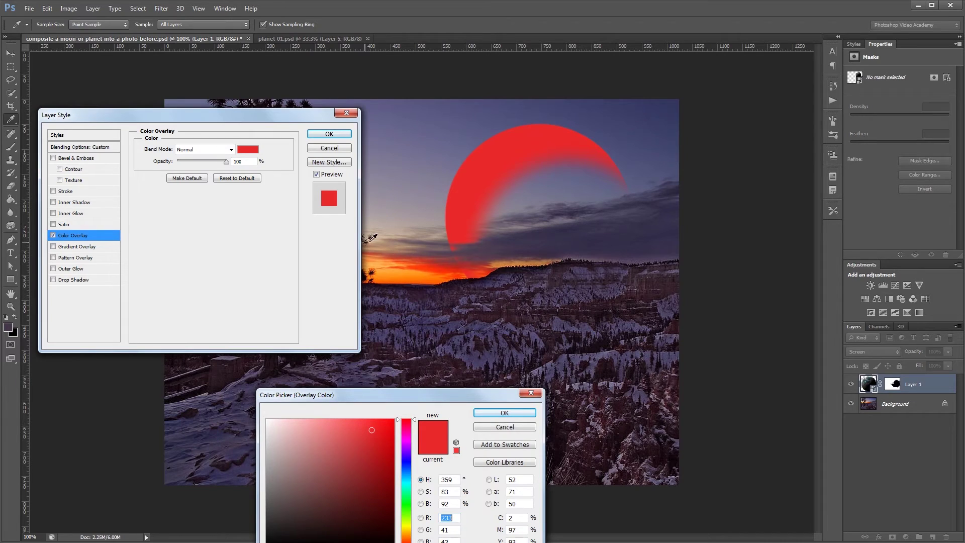
{"action": "left_click", "coordinate": [419, 263]}
{"action": "left_click", "coordinate": [418, 263]}
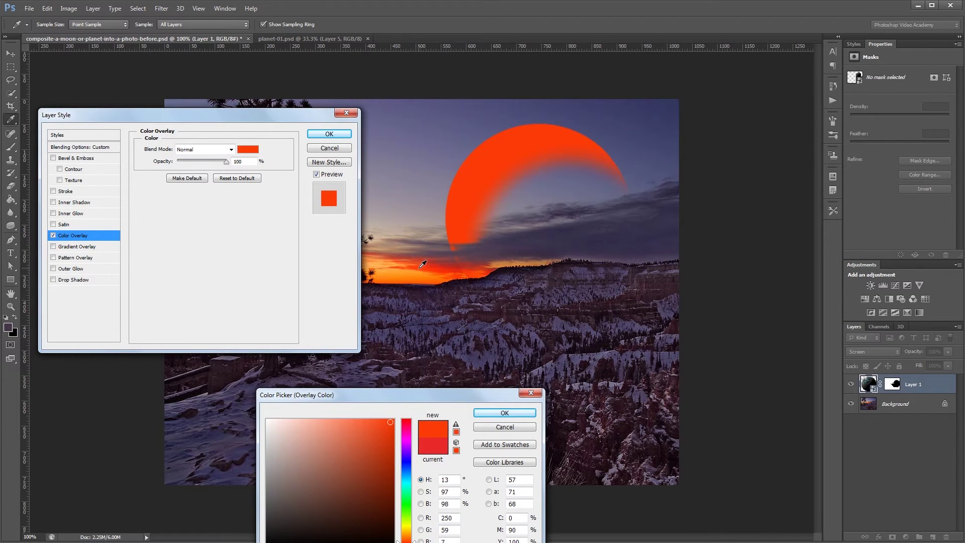
{"action": "left_click_drag", "start_coordinate": [492, 396], "coordinate": [479, 284]}
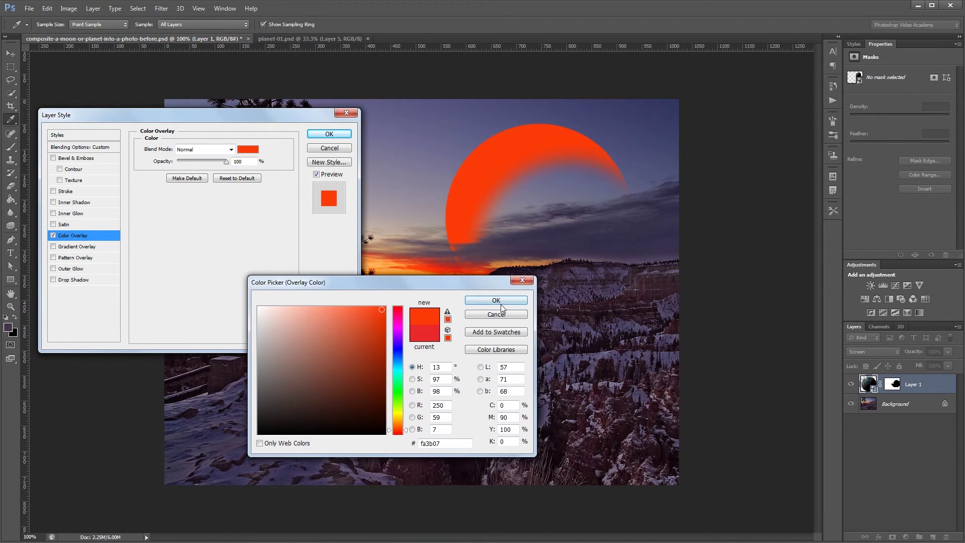
{"action": "left_click", "coordinate": [498, 300]}
Set the overlay to Color blend mode at 21% opacity and apply it
{"action": "left_click", "coordinate": [209, 149]}
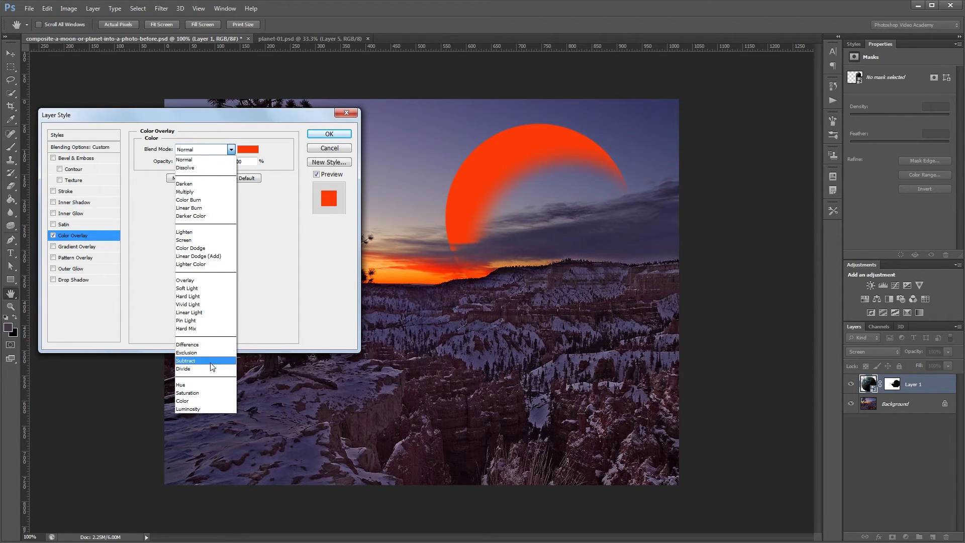
{"action": "left_click", "coordinate": [201, 400]}
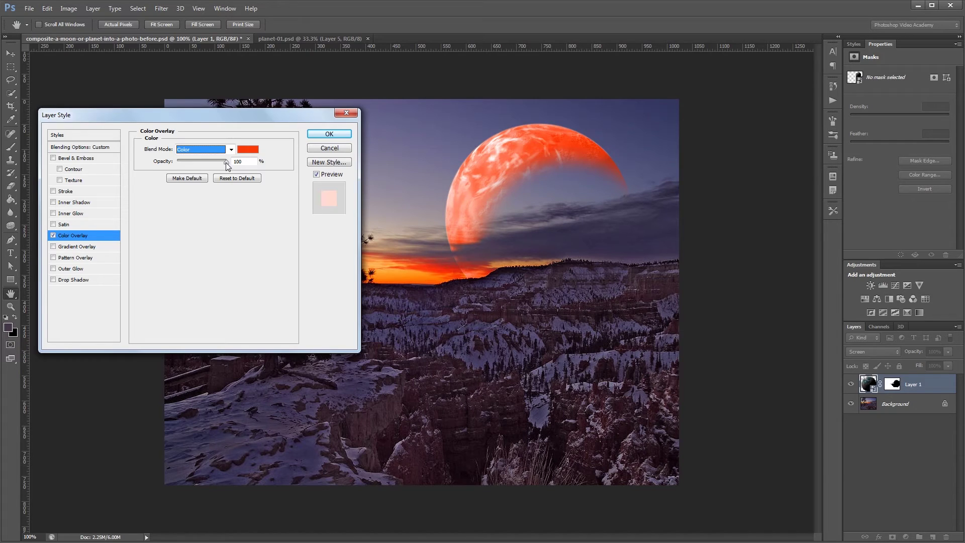
{"action": "left_click_drag", "start_coordinate": [192, 163], "coordinate": [185, 164]}
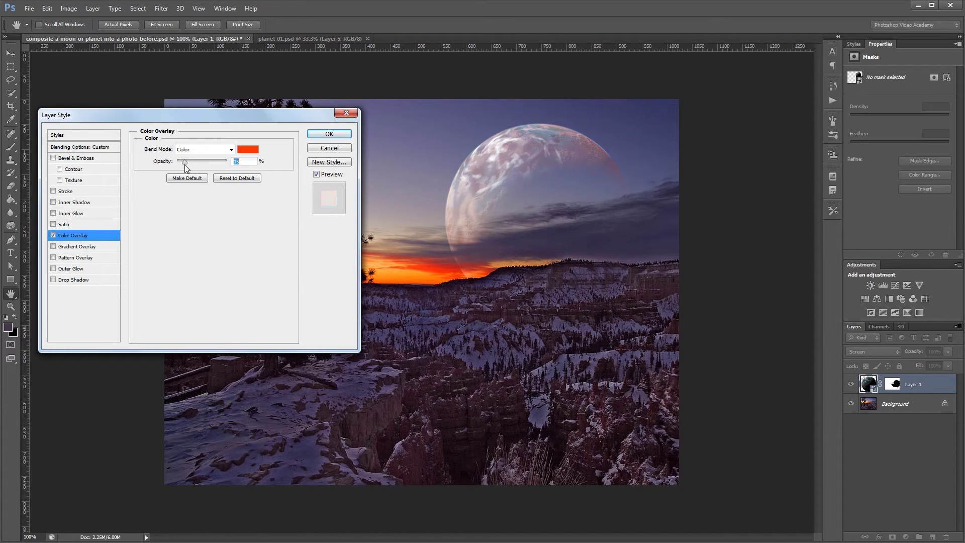
{"action": "left_click", "coordinate": [328, 133]}
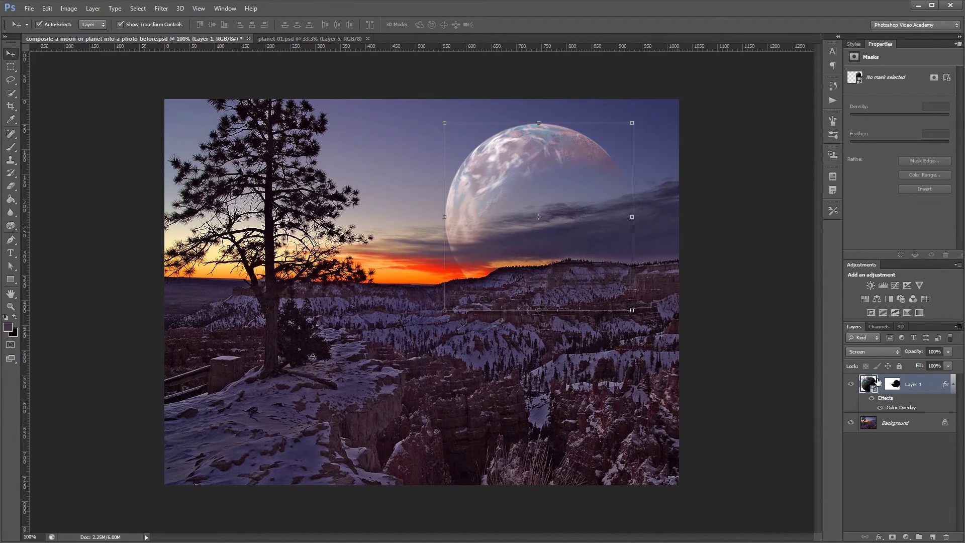
Duplicate Layer 1 and paint black on the copy's mask with a smaller brush over the lower planet
{"action": "right_click", "coordinate": [925, 383]}
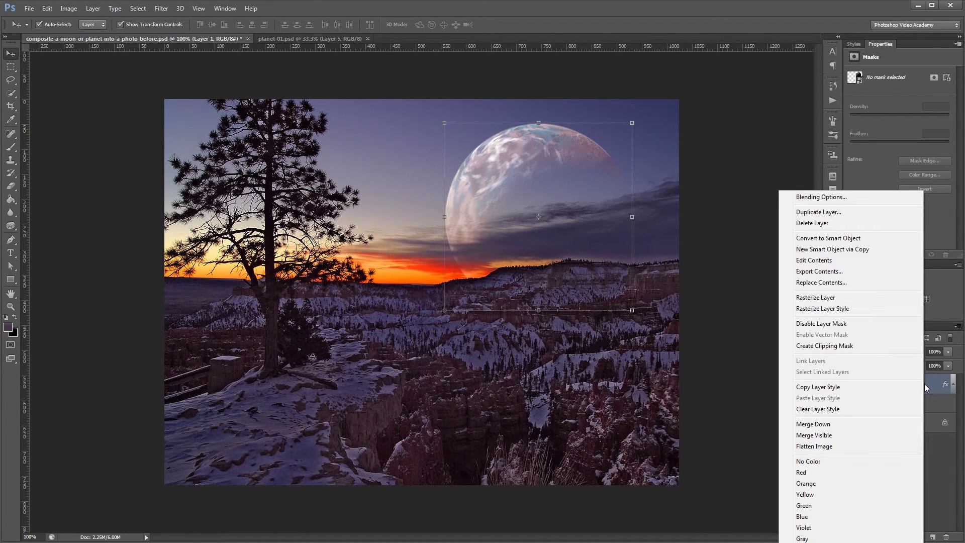
{"action": "left_click", "coordinate": [844, 211]}
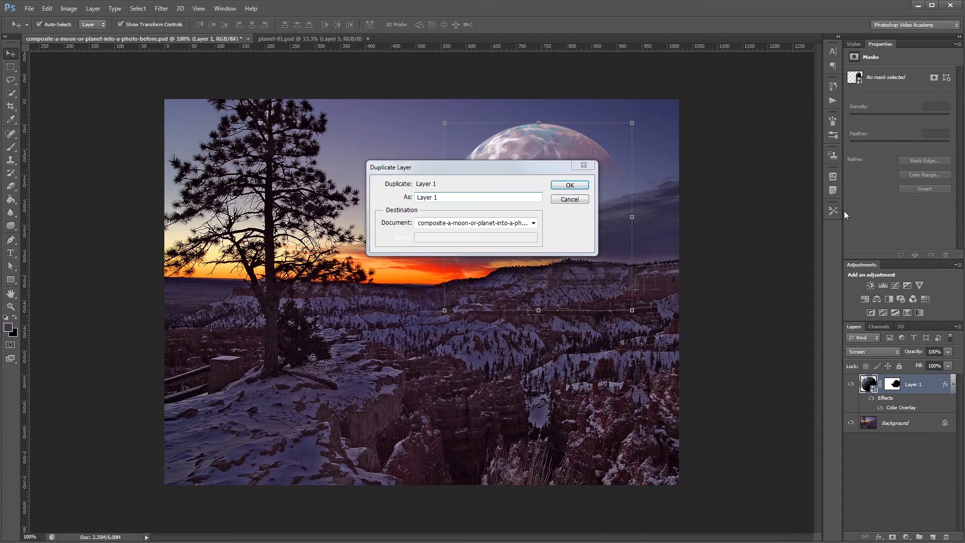
{"action": "left_click", "coordinate": [570, 184]}
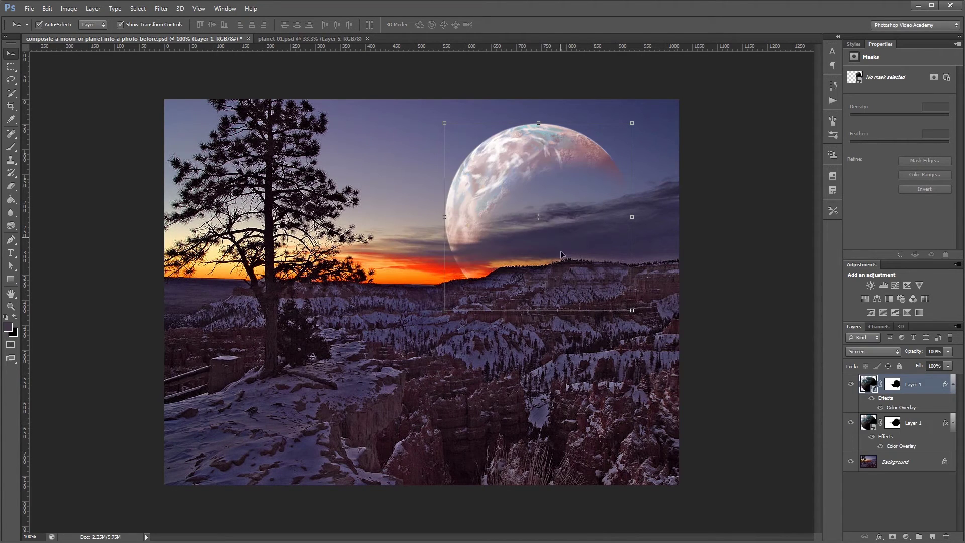
{"action": "left_click", "coordinate": [893, 385]}
{"action": "key", "text": "b"}
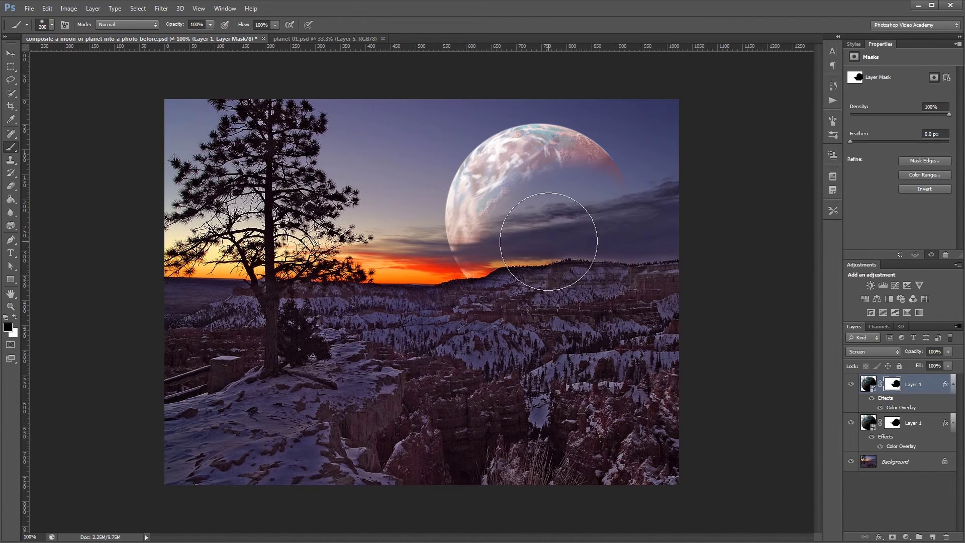
{"action": "key", "text": "bracketleft"}
{"action": "key", "text": "bracketleft"}
{"action": "mouse_move", "coordinate": [517, 257]}
{"action": "left_mouse_down"}
{"action": "mouse_move", "coordinate": [527, 210]}
{"action": "mouse_move", "coordinate": [552, 205]}
{"action": "mouse_move", "coordinate": [567, 216]}
{"action": "mouse_move", "coordinate": [534, 200]}
{"action": "mouse_move", "coordinate": [516, 241]}
{"action": "mouse_move", "coordinate": [507, 220]}
{"action": "mouse_move", "coordinate": [540, 187]}
{"action": "mouse_move", "coordinate": [576, 213]}
{"action": "left_mouse_up"}
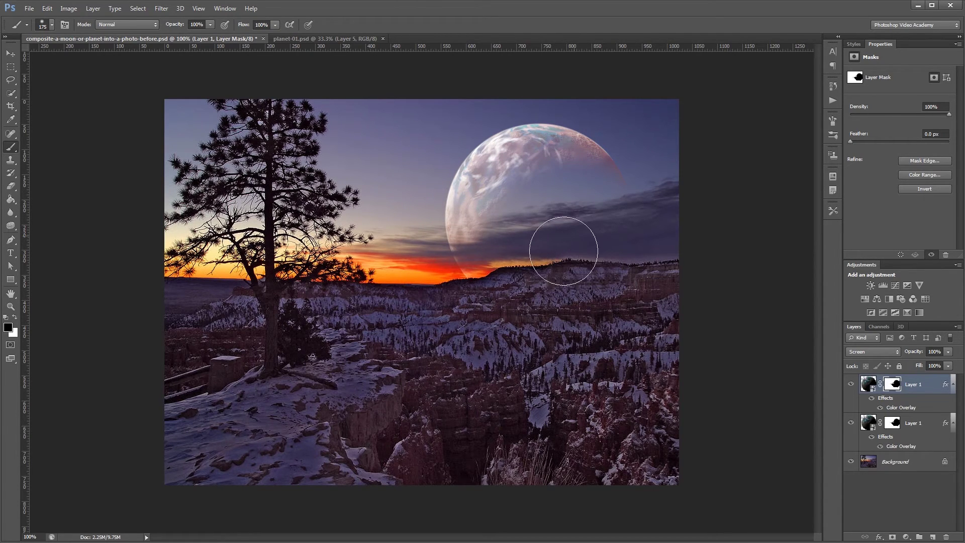
Toggle each planet layer's visibility to compare, then review the top layer's colour overlay unchanged
{"action": "left_click", "coordinate": [850, 423]}
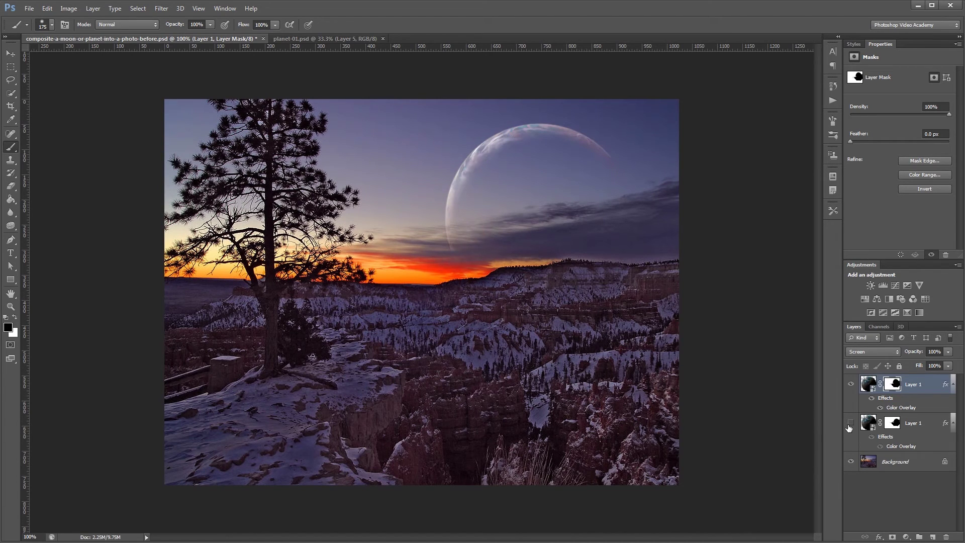
{"action": "key", "text": "v"}
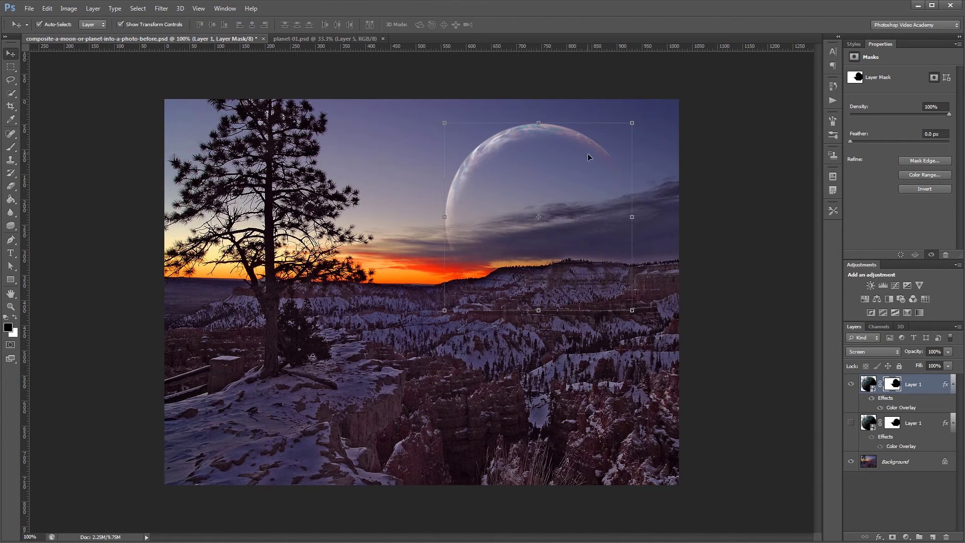
{"action": "left_click", "coordinate": [851, 423]}
{"action": "left_click", "coordinate": [851, 384]}
{"action": "left_click", "coordinate": [850, 386]}
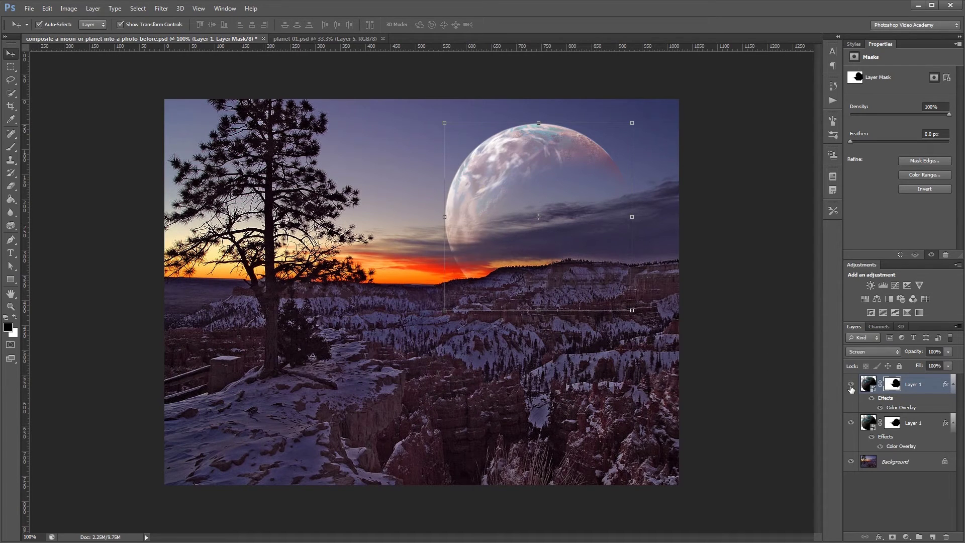
{"action": "left_click", "coordinate": [851, 386]}
{"action": "left_click", "coordinate": [851, 386]}
{"action": "left_click", "coordinate": [739, 393]}
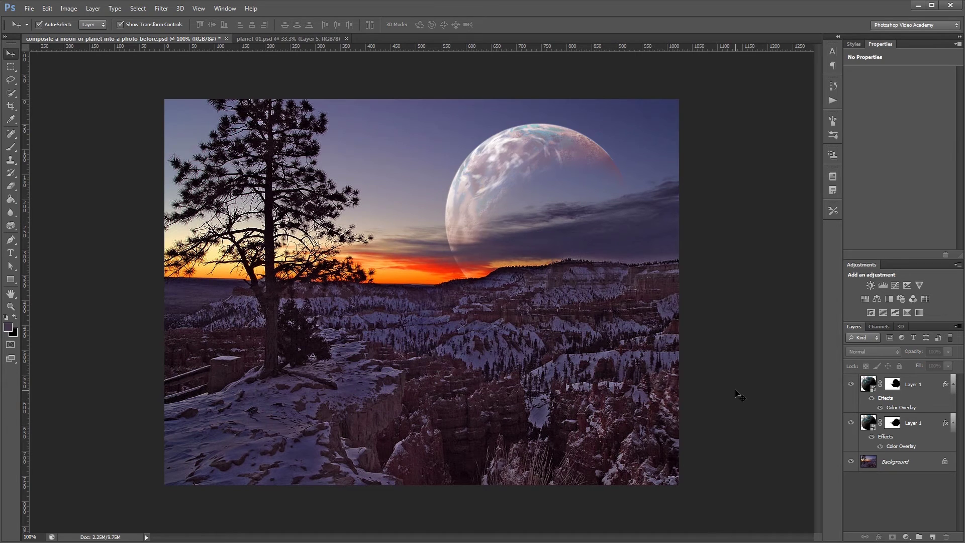
{"action": "double_click", "coordinate": [900, 408]}
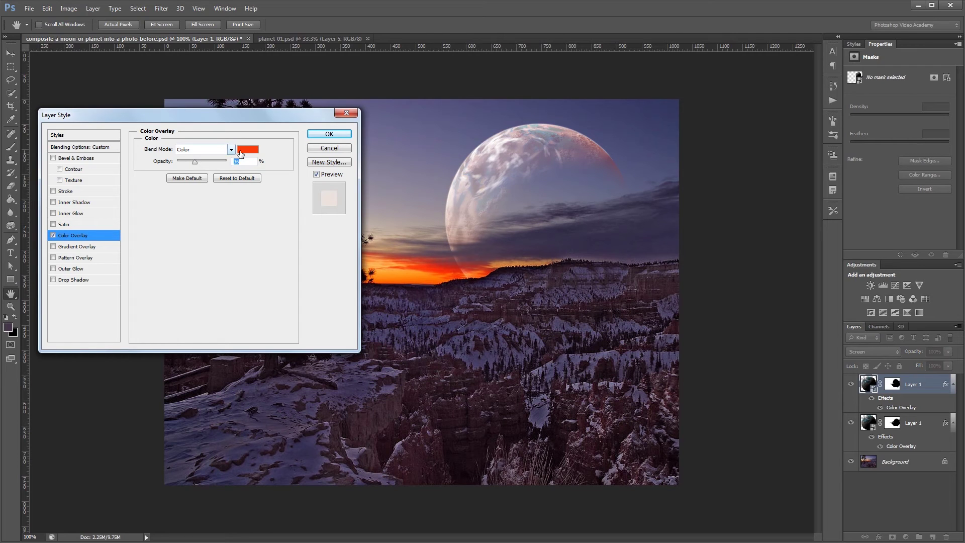
{"action": "left_click", "coordinate": [336, 135]}
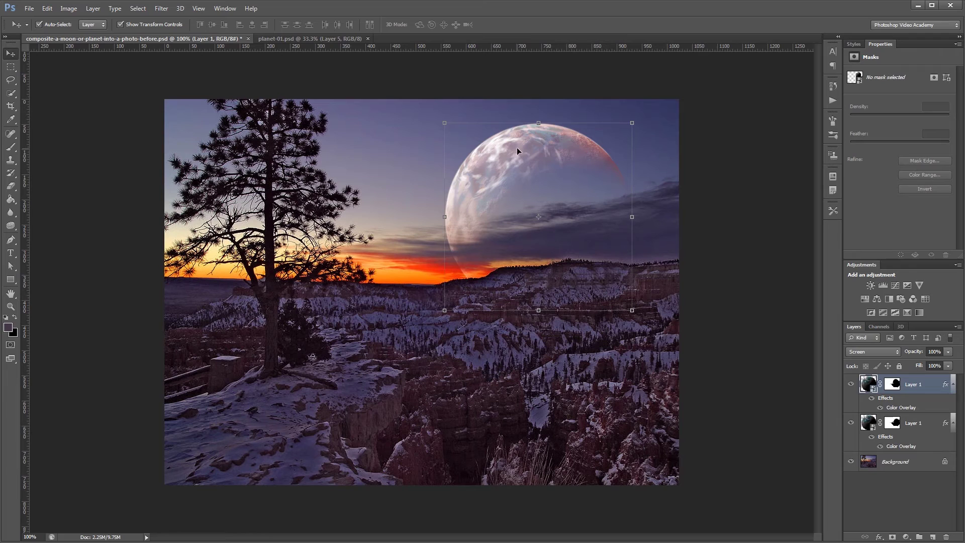
Add an Outer Glow to the lower planet layer using Linear Dodge (Add) blending
{"action": "double_click", "coordinate": [928, 428]}
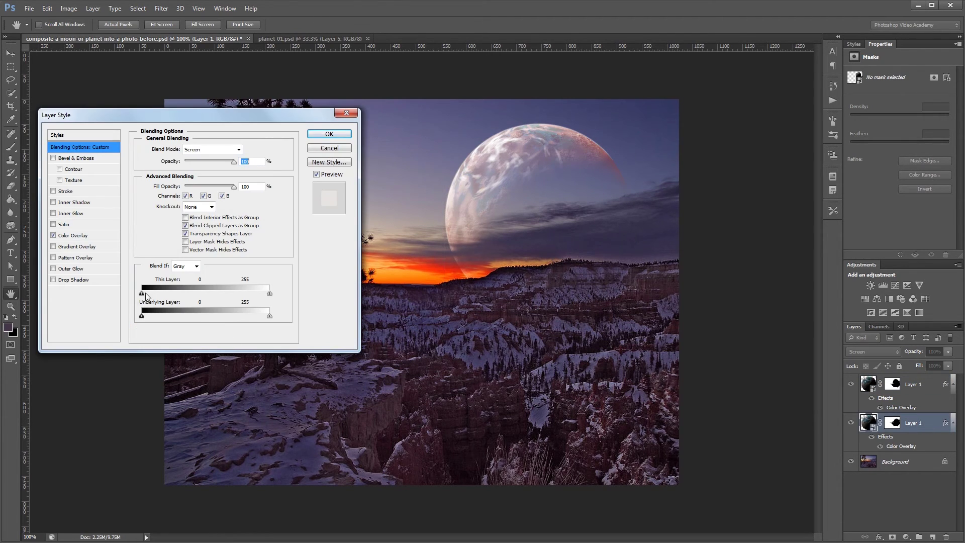
{"action": "left_click", "coordinate": [77, 269]}
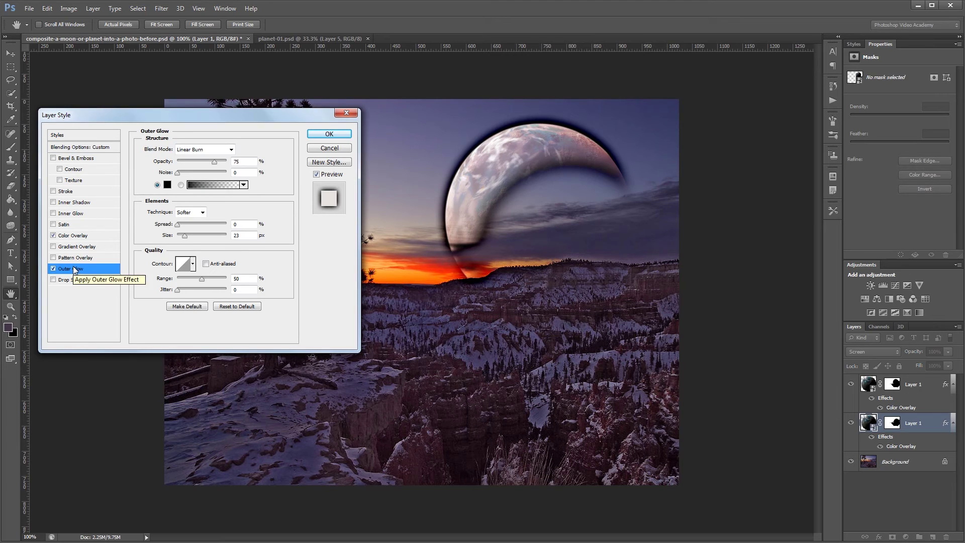
{"action": "left_click", "coordinate": [190, 150]}
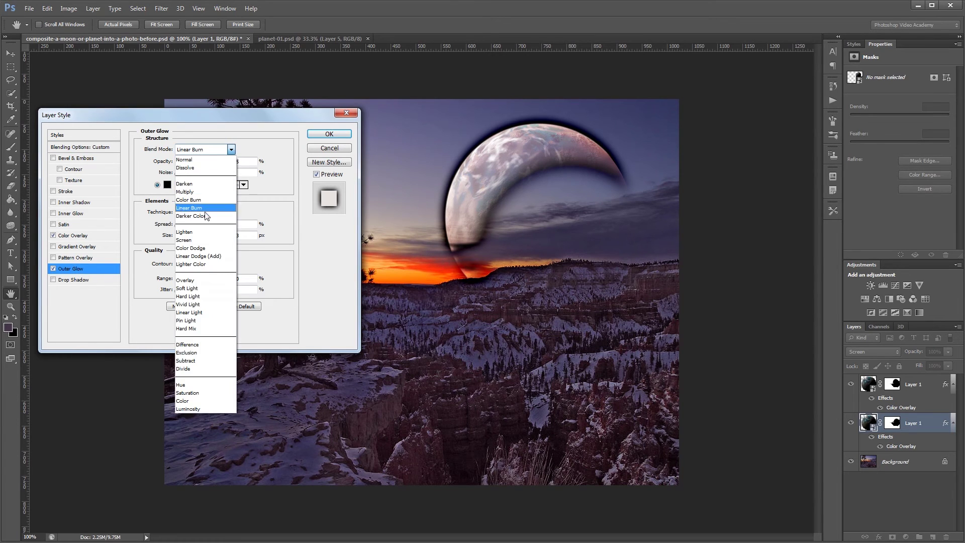
{"action": "left_click", "coordinate": [220, 257]}
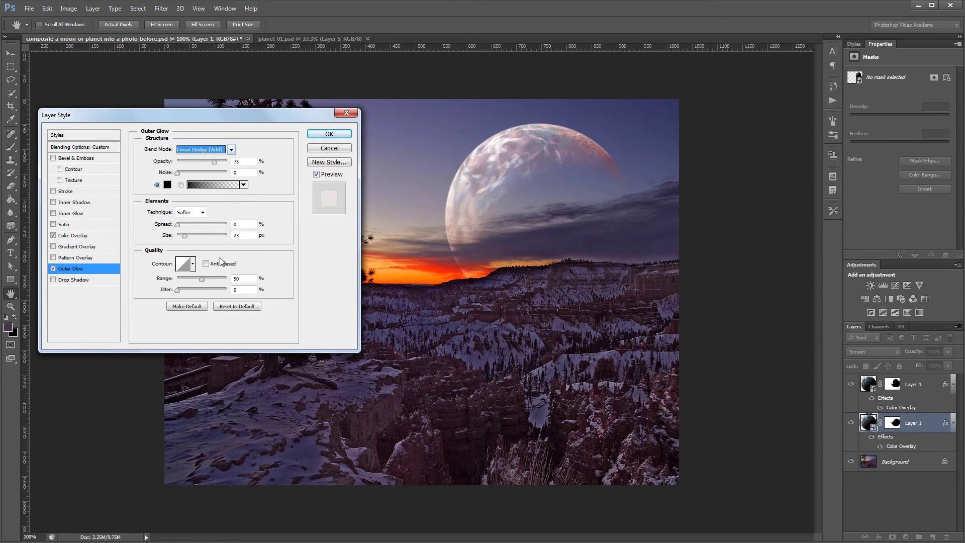
Set the glow colour to a very pale warm white
{"action": "left_click", "coordinate": [167, 184]}
{"action": "left_click_drag", "start_coordinate": [331, 316], "coordinate": [258, 308]}
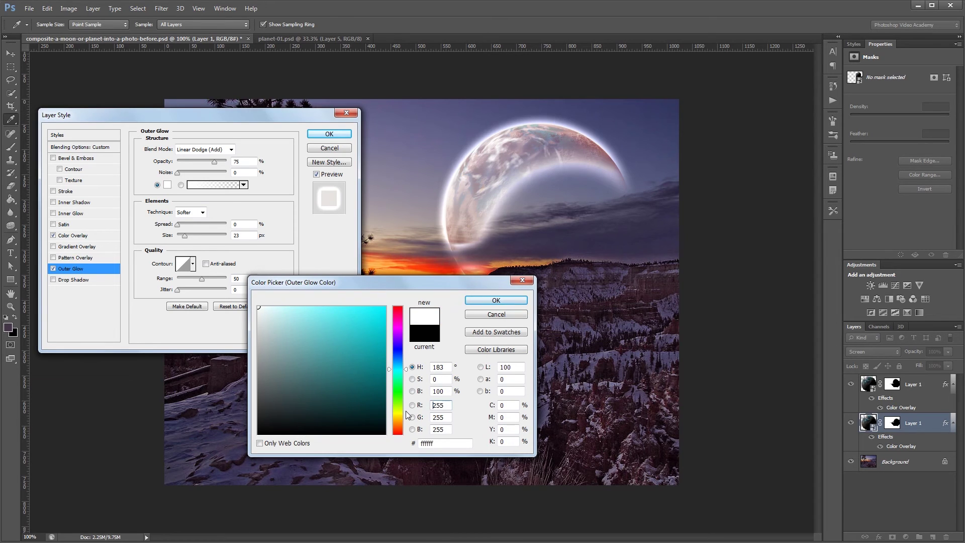
{"action": "left_click", "coordinate": [401, 415]}
{"action": "left_click", "coordinate": [264, 307]}
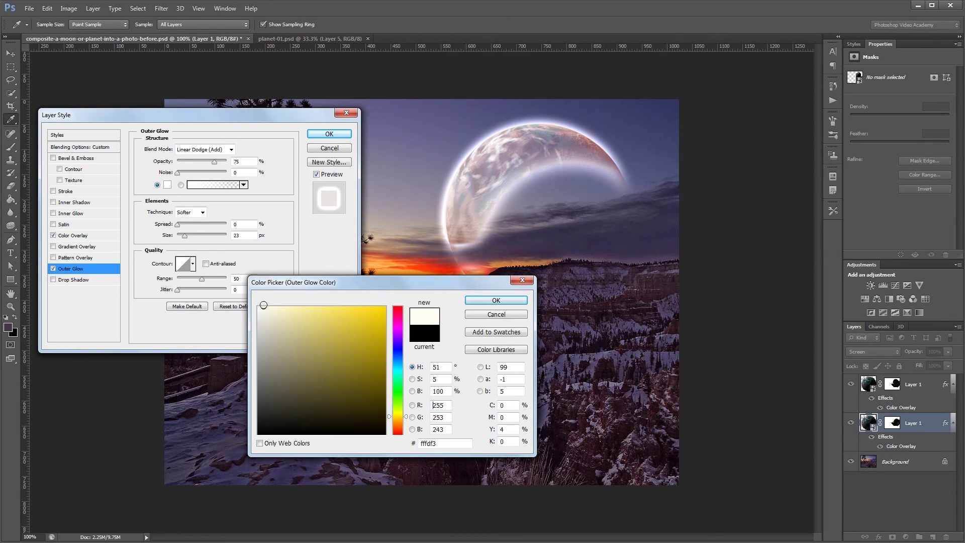
{"action": "left_click", "coordinate": [496, 314]}
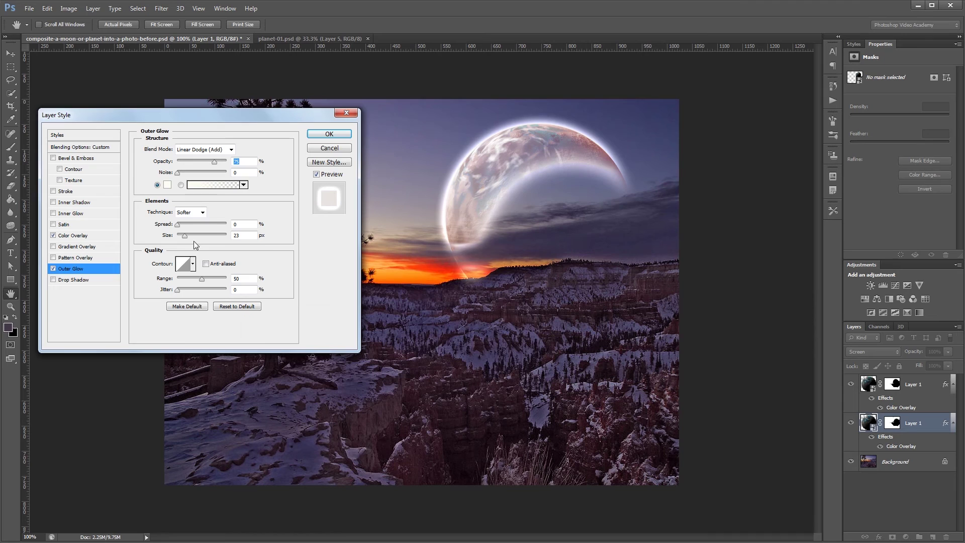
Make the glow 43 px wide at 15% opacity, apply it, and deselect the layer
{"action": "left_click_drag", "start_coordinate": [185, 236], "coordinate": [189, 236]}
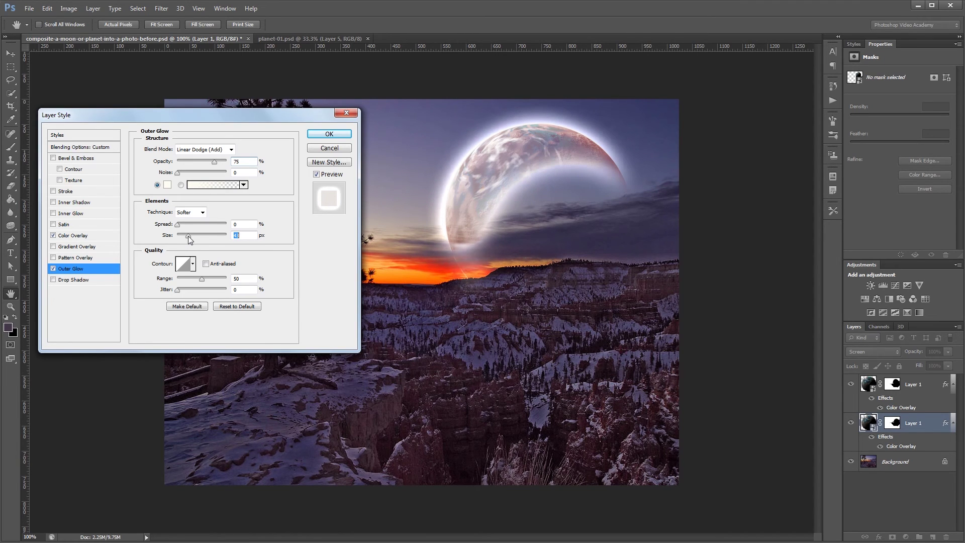
{"action": "left_click_drag", "start_coordinate": [207, 164], "coordinate": [185, 169]}
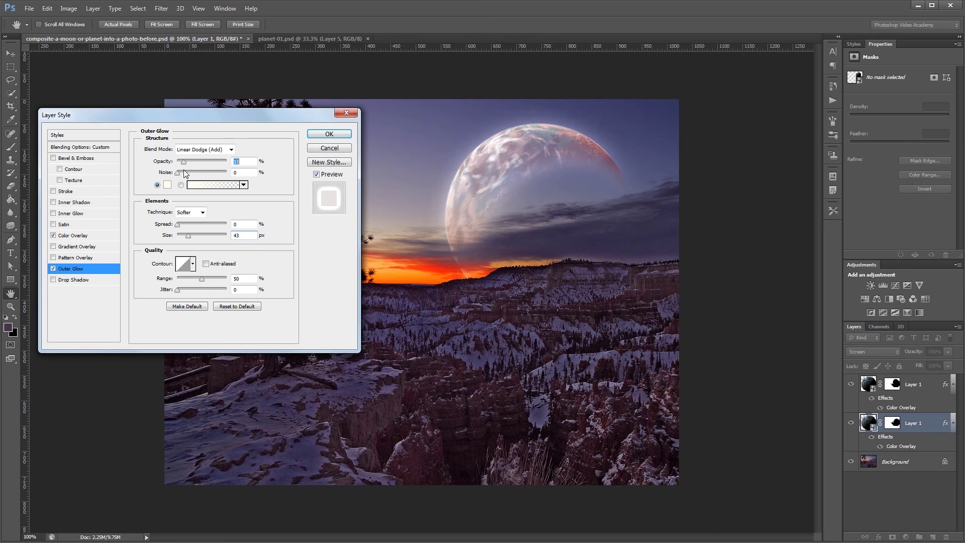
{"action": "left_click", "coordinate": [328, 134]}
{"action": "left_click", "coordinate": [356, 66]}
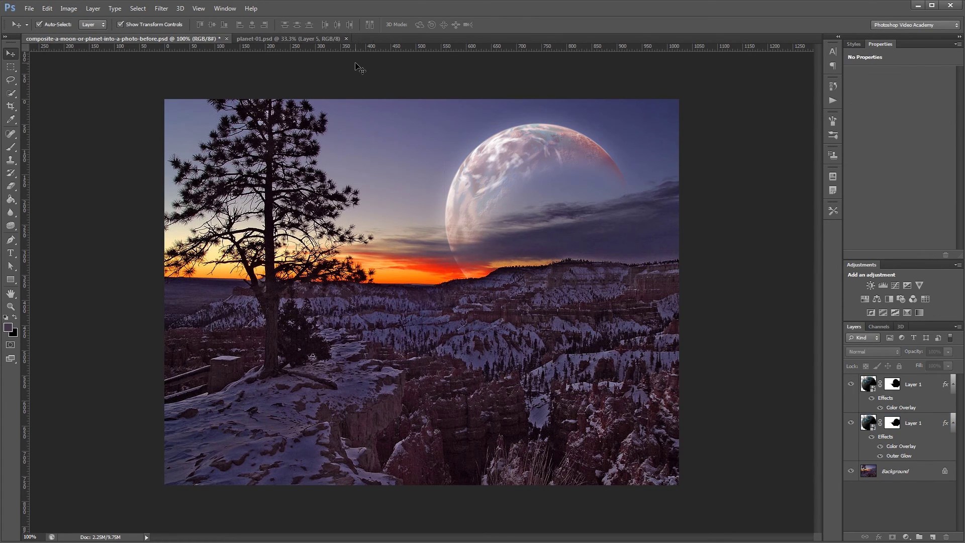